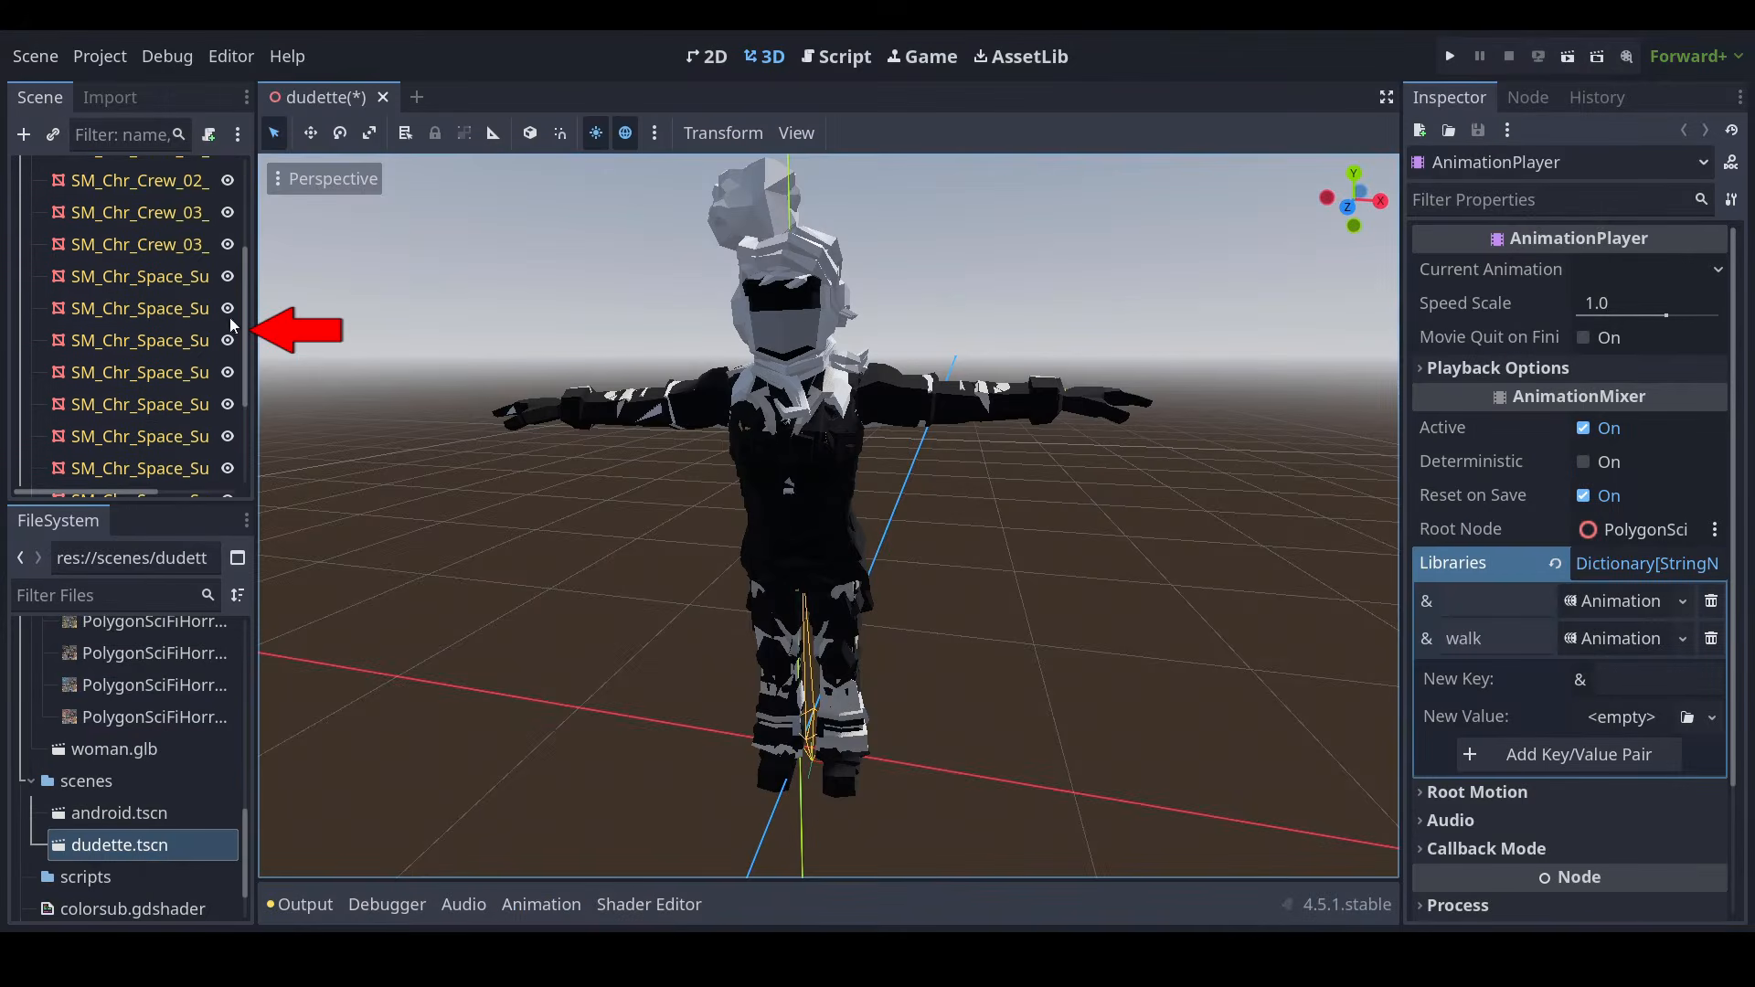
Hide all the character meshes together, from SM_Chr_Android_01 down to the last SM_Chr_Attach mesh
{"action": "scroll", "coordinate": [107, 256], "scroll_direction": "up", "scroll_amount": 3}
{"action": "left_click", "coordinate": [111, 216]}
{"action": "scroll", "coordinate": [136, 256], "scroll_direction": "down", "scroll_amount": 5}
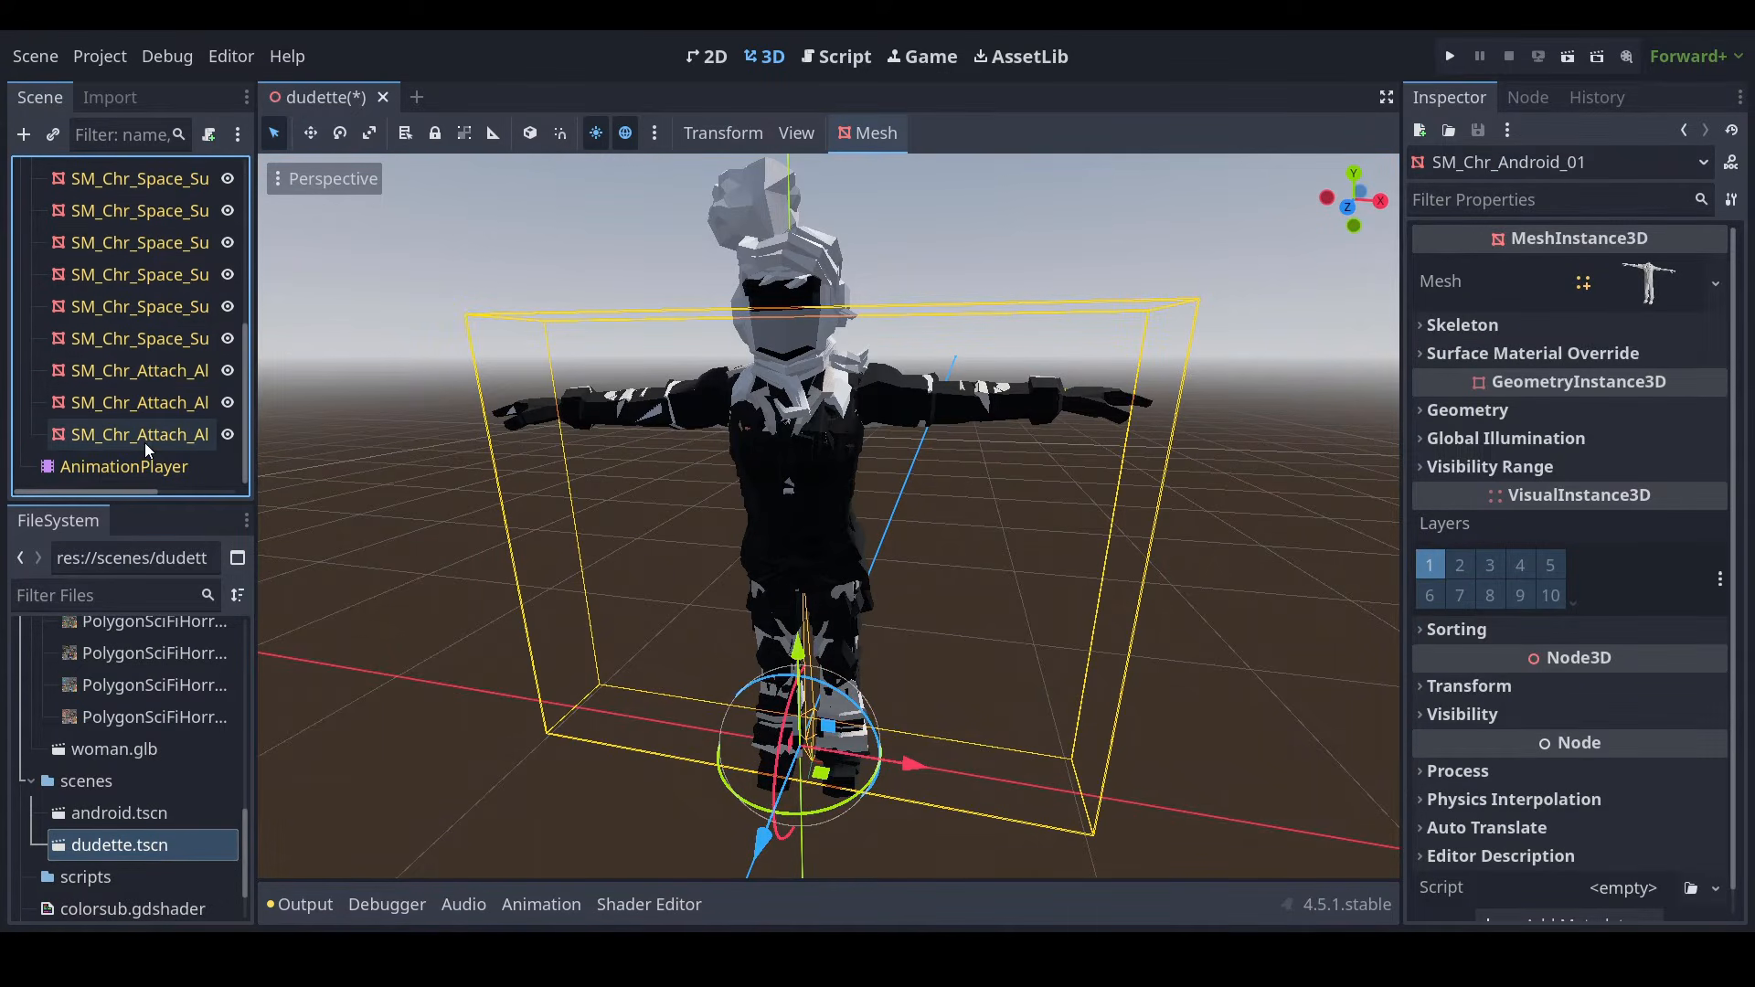
{"action": "left_click", "coordinate": [145, 440], "text": "shift"}
{"action": "left_click", "coordinate": [228, 436]}
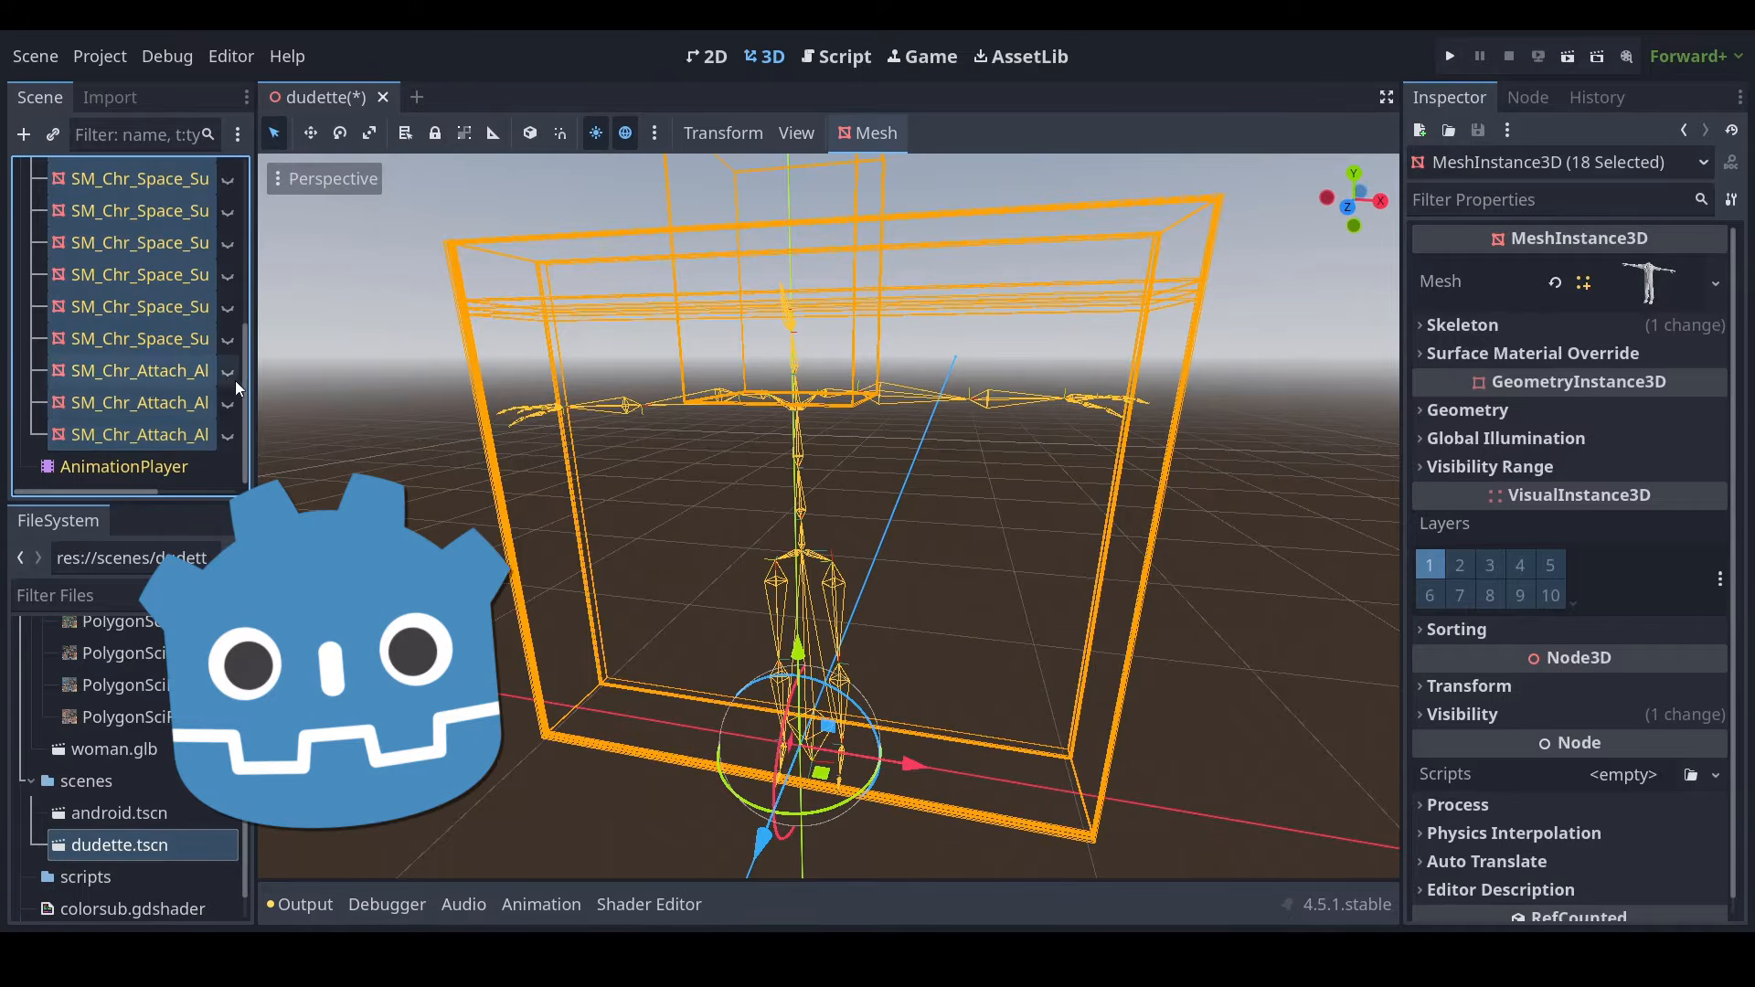
Make only the first SM_Chr_Crew_03 mesh visible again
{"action": "left_click", "coordinate": [163, 371]}
{"action": "scroll", "coordinate": [188, 294], "scroll_direction": "up", "scroll_amount": 3}
{"action": "left_click", "coordinate": [189, 294]}
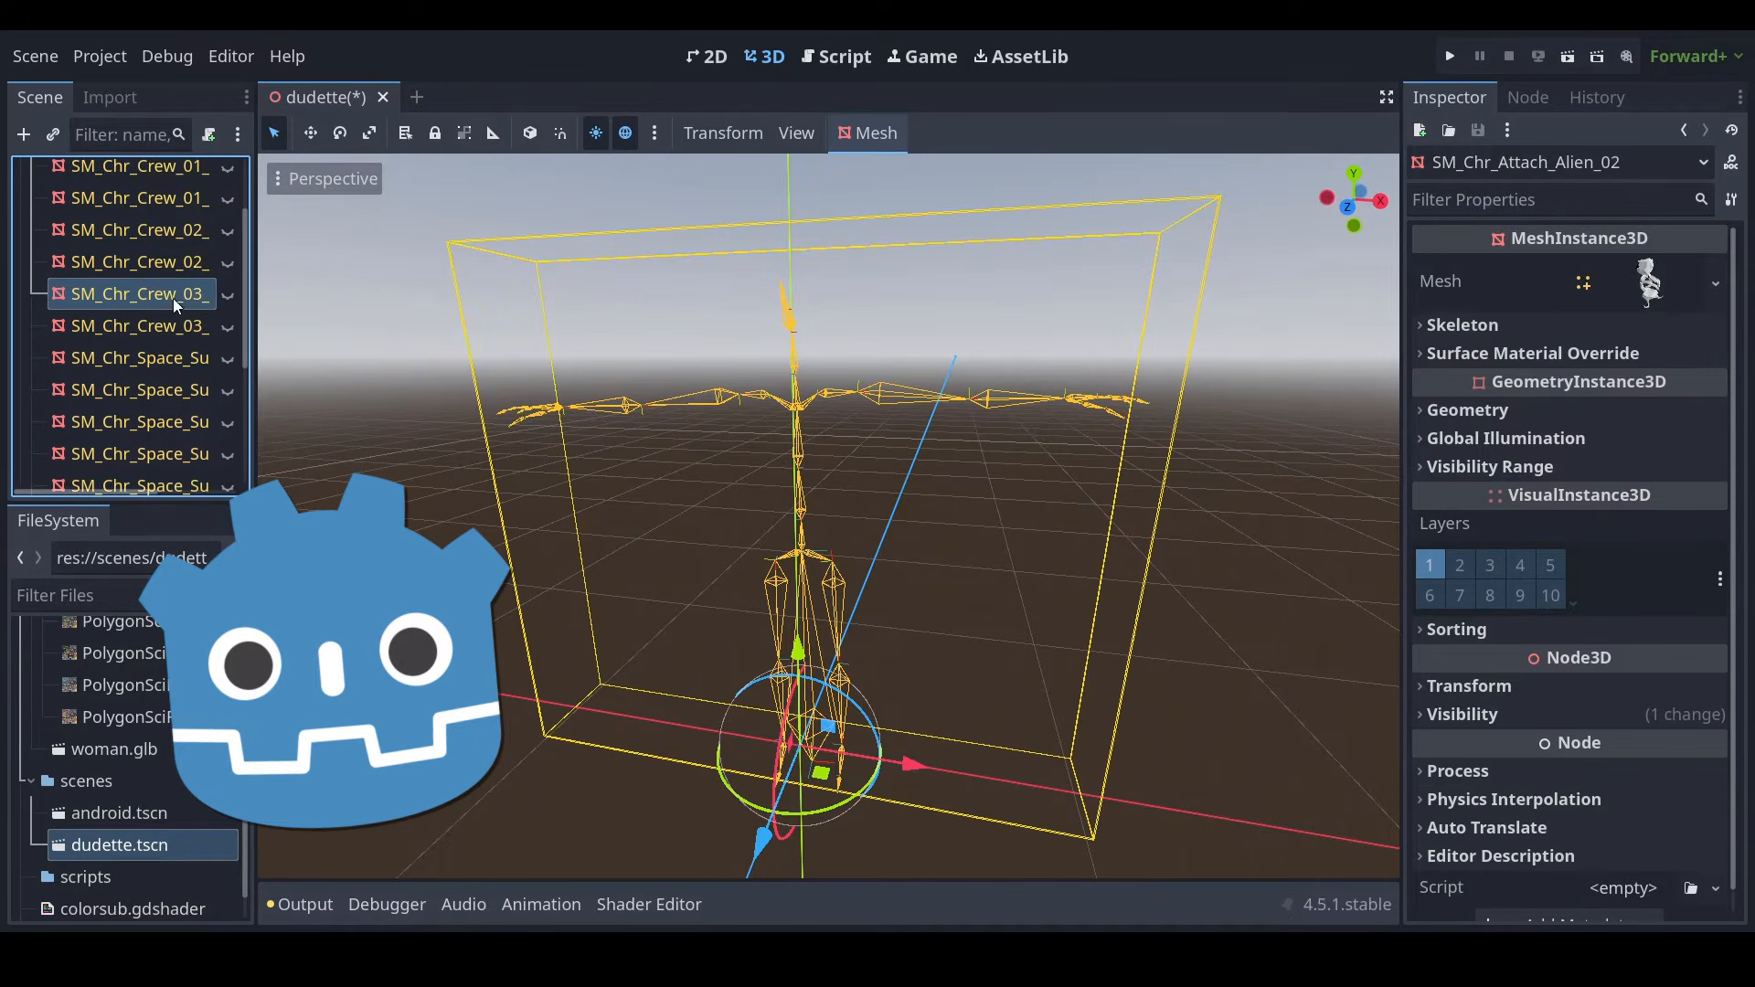
{"action": "left_click", "coordinate": [228, 294]}
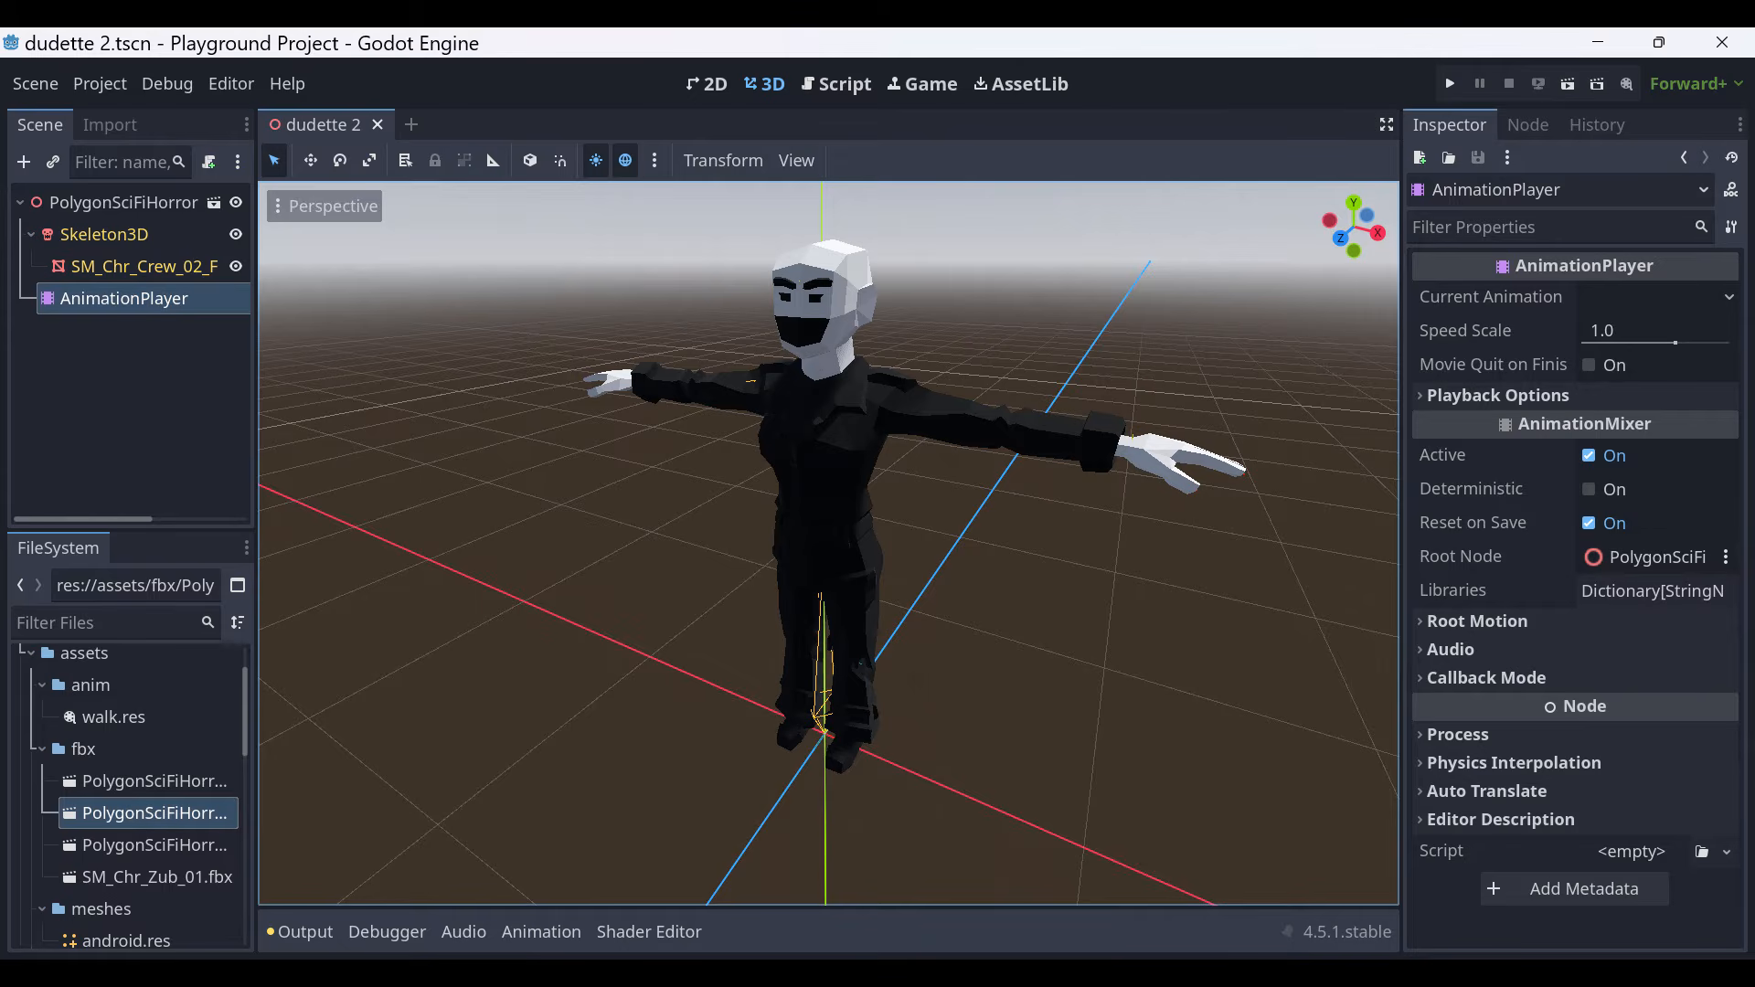
Make the mesh resource of SM_Chr_Crew_02_F unique and expand its Surface 0 settings
{"action": "left_click", "coordinate": [145, 266]}
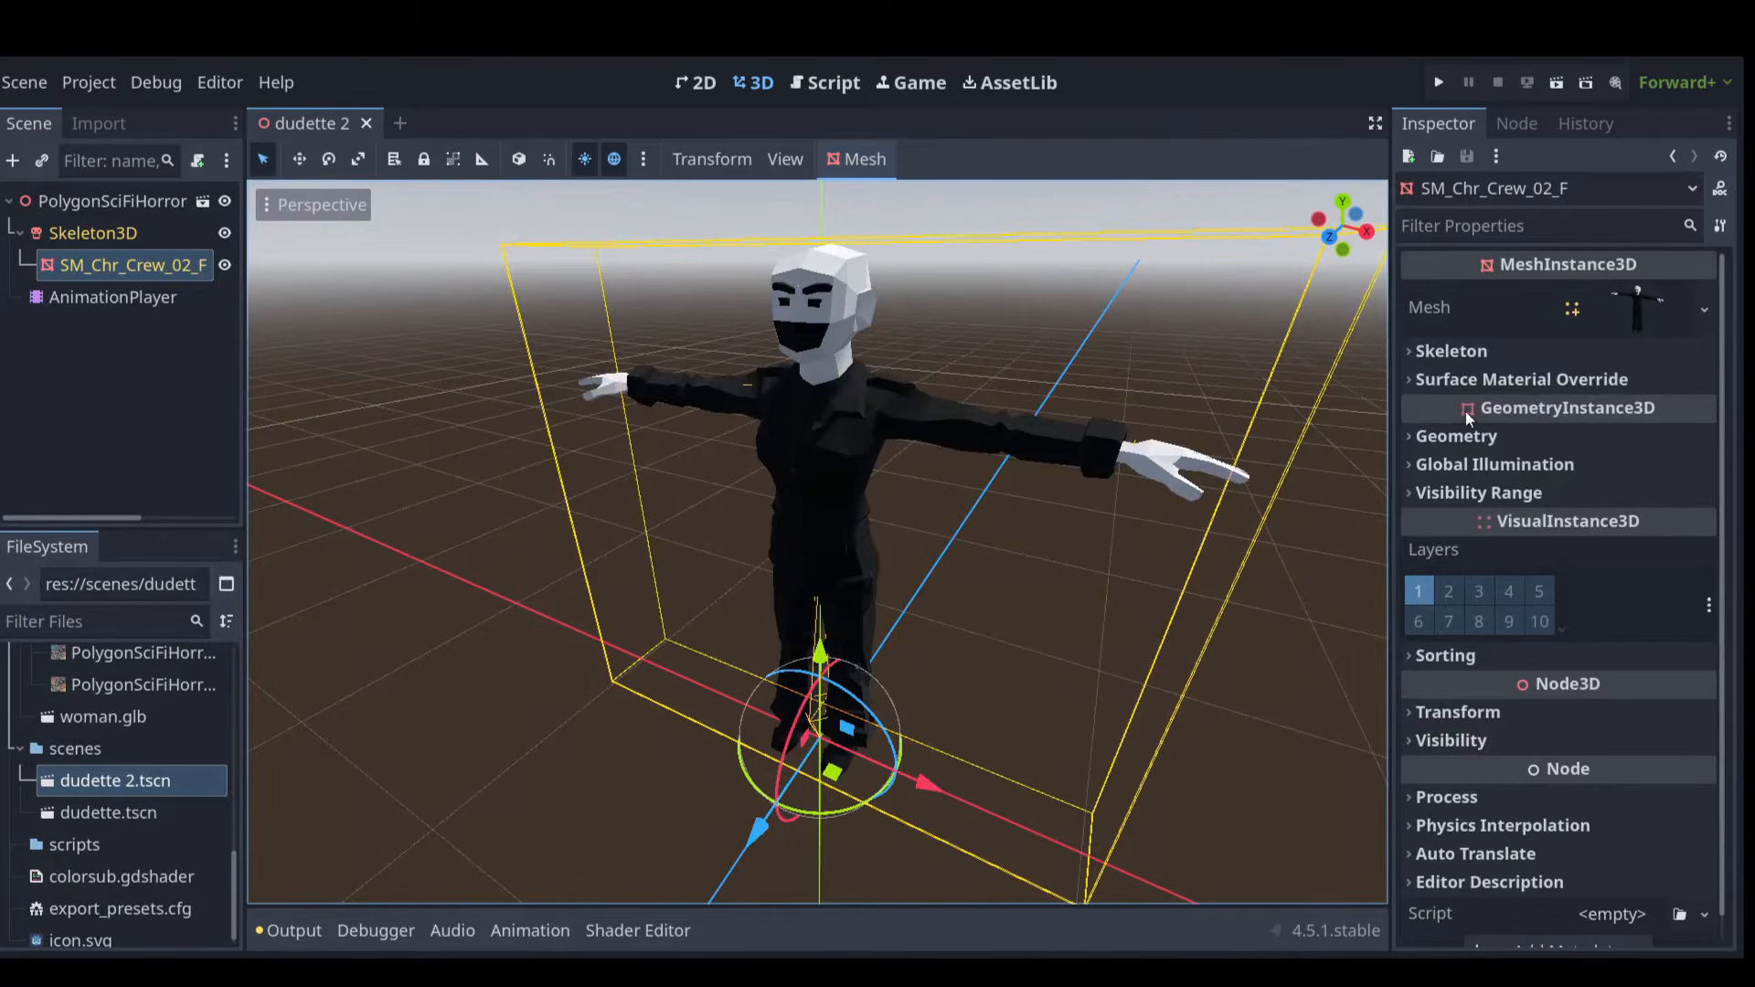
{"action": "left_click", "coordinate": [1707, 312]}
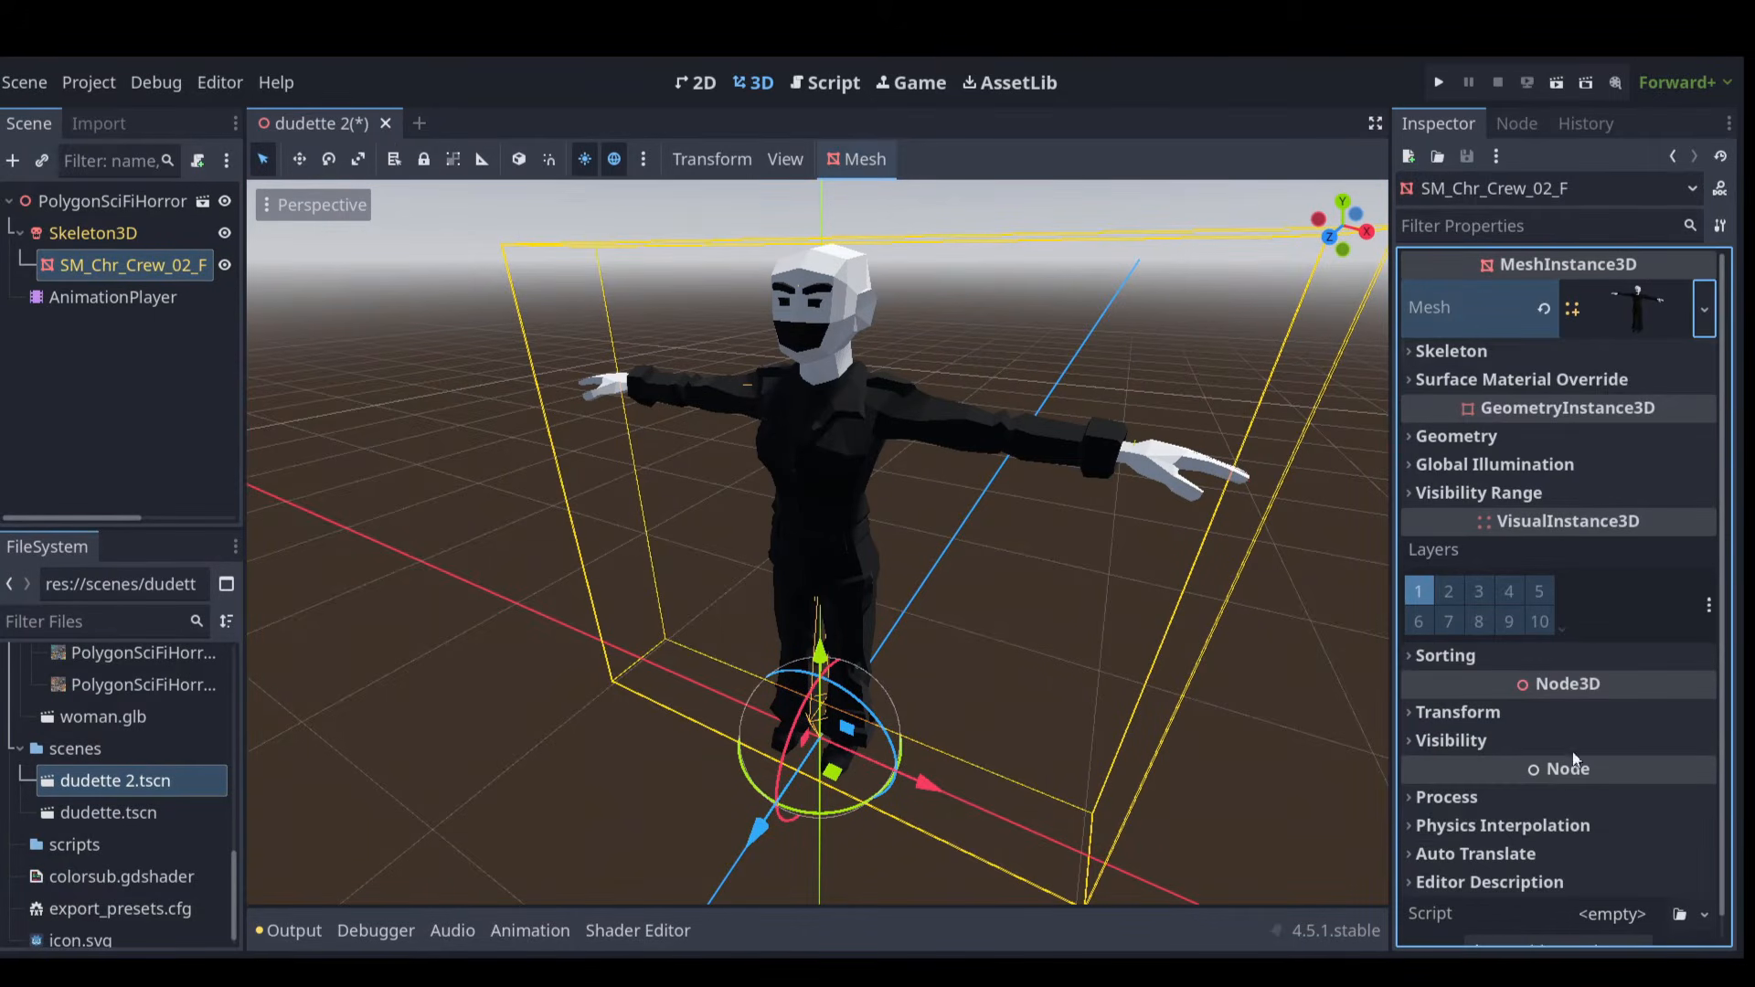
{"action": "left_click", "coordinate": [1643, 325]}
{"action": "scroll", "coordinate": [1600, 429], "scroll_direction": "down", "scroll_amount": 2}
{"action": "left_click", "coordinate": [1413, 648]}
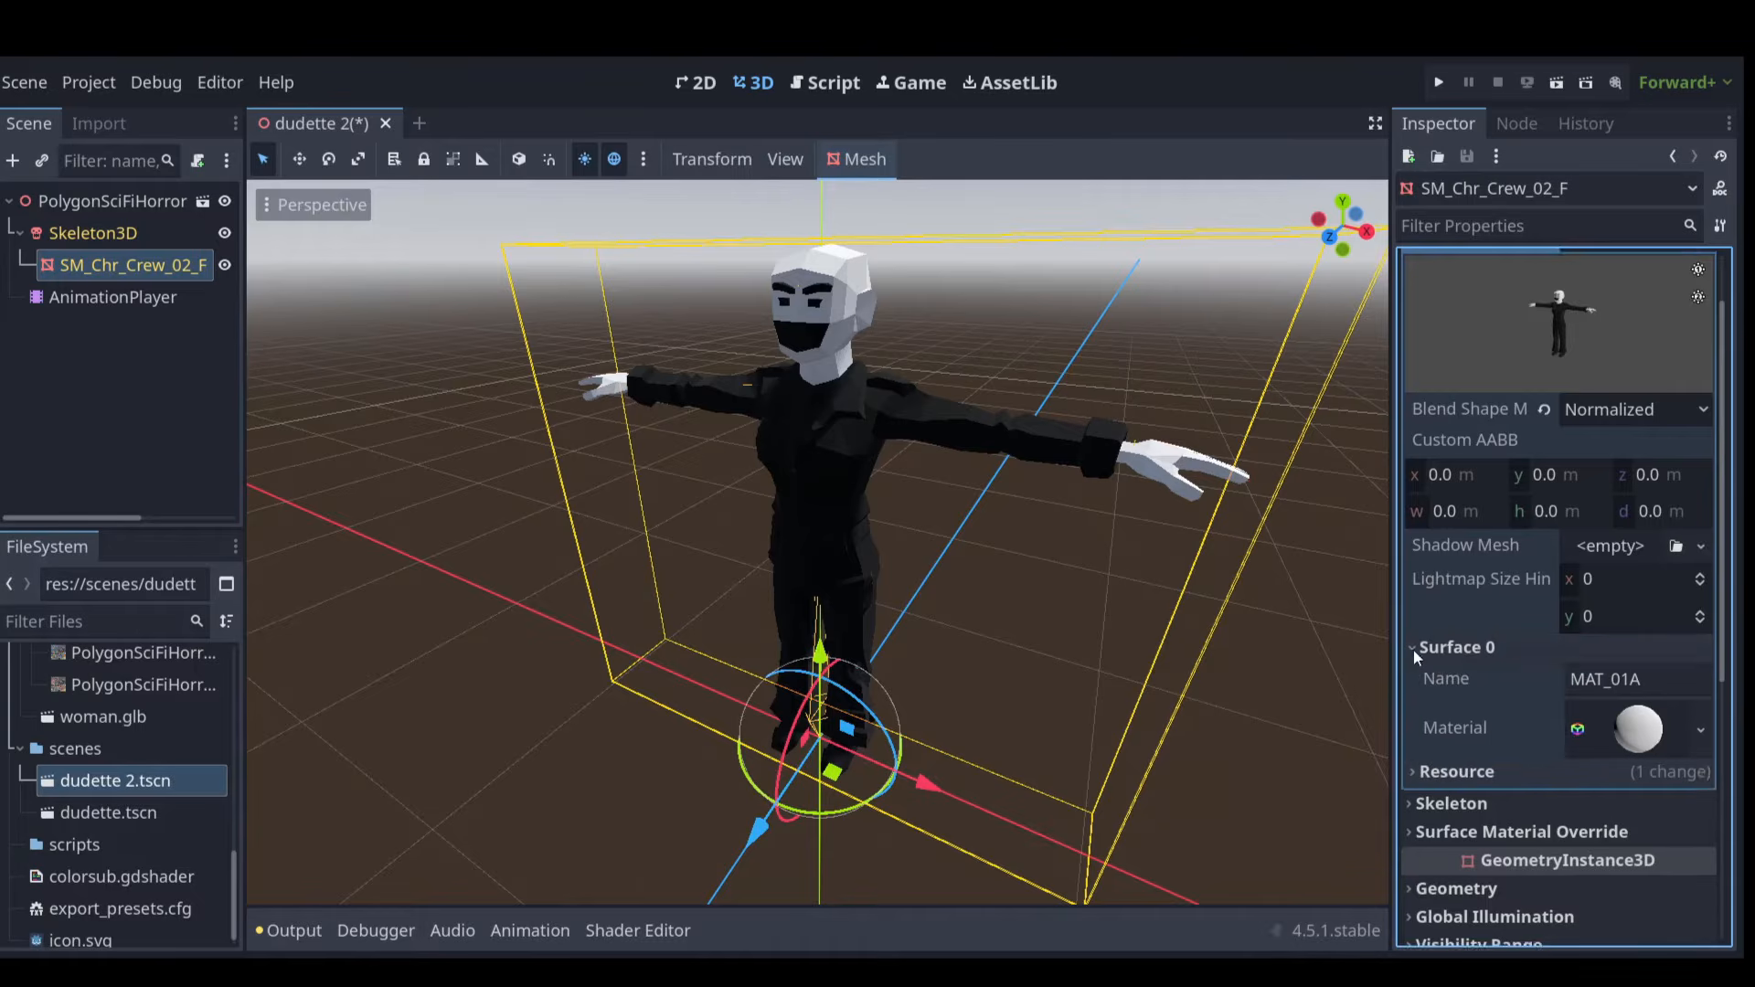
Make the Surface 0 material unique so that its properties can be edited
{"action": "scroll", "coordinate": [1413, 650], "scroll_direction": "down", "scroll_amount": 1}
{"action": "left_click", "coordinate": [1673, 645]}
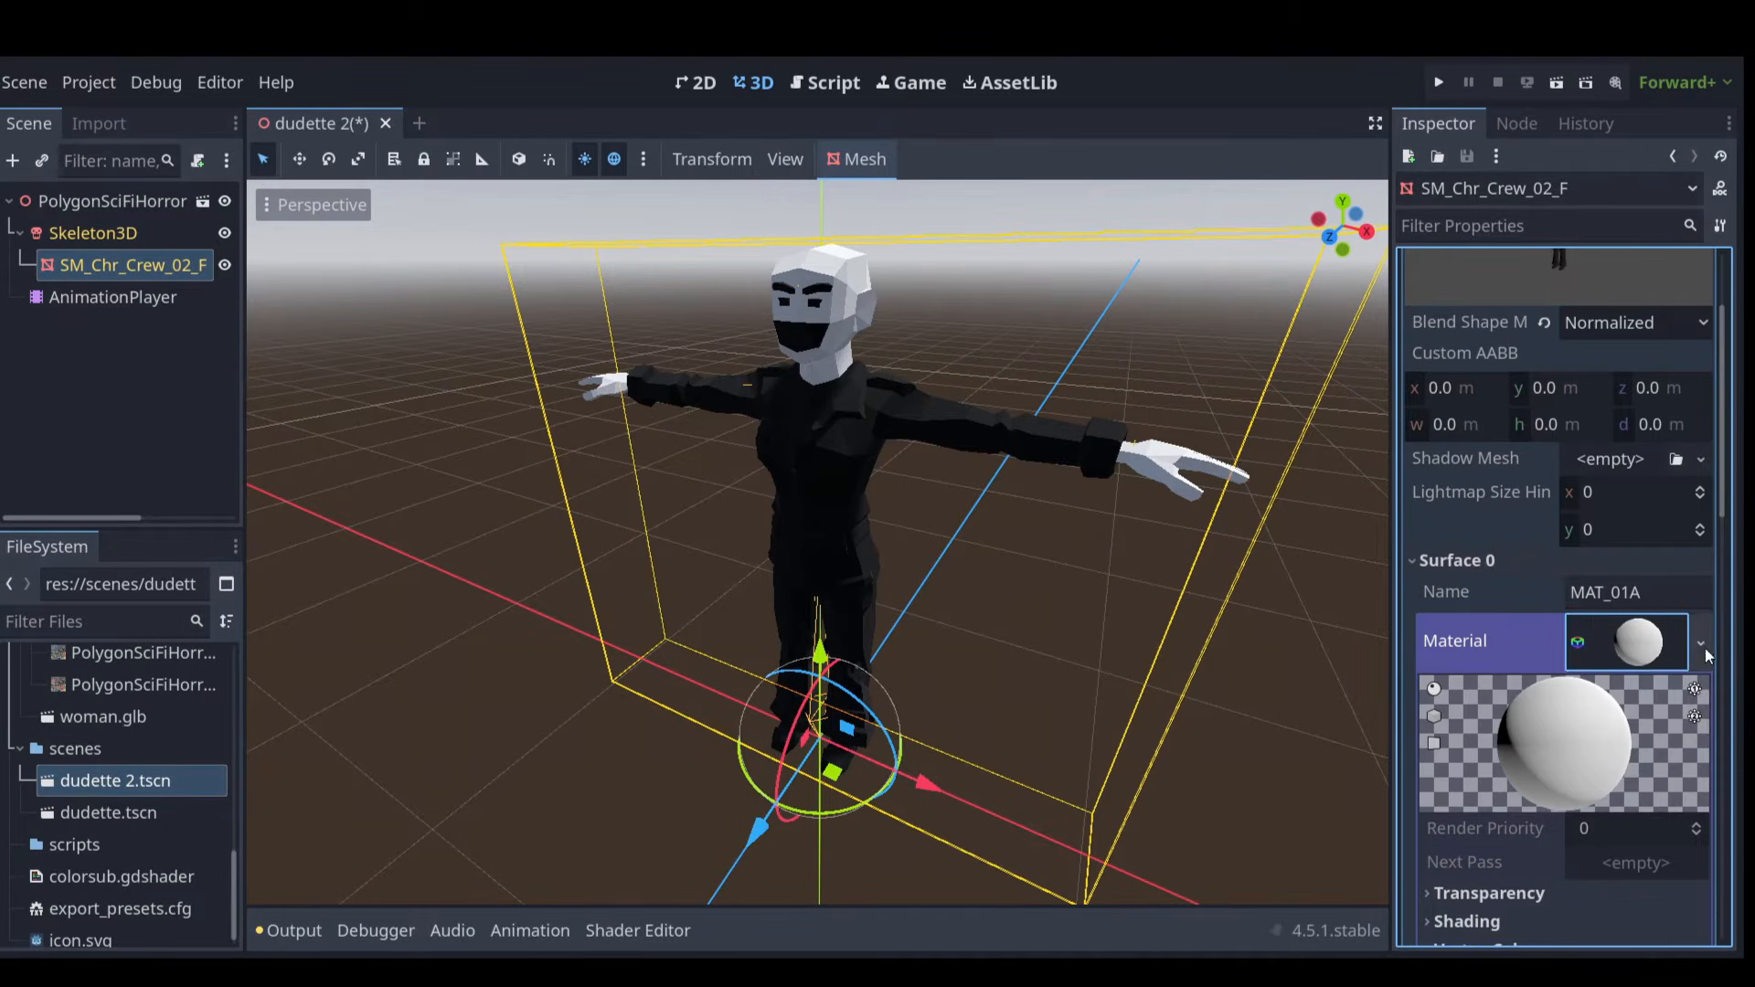
{"action": "scroll", "coordinate": [1555, 529], "scroll_direction": "down", "scroll_amount": 5}
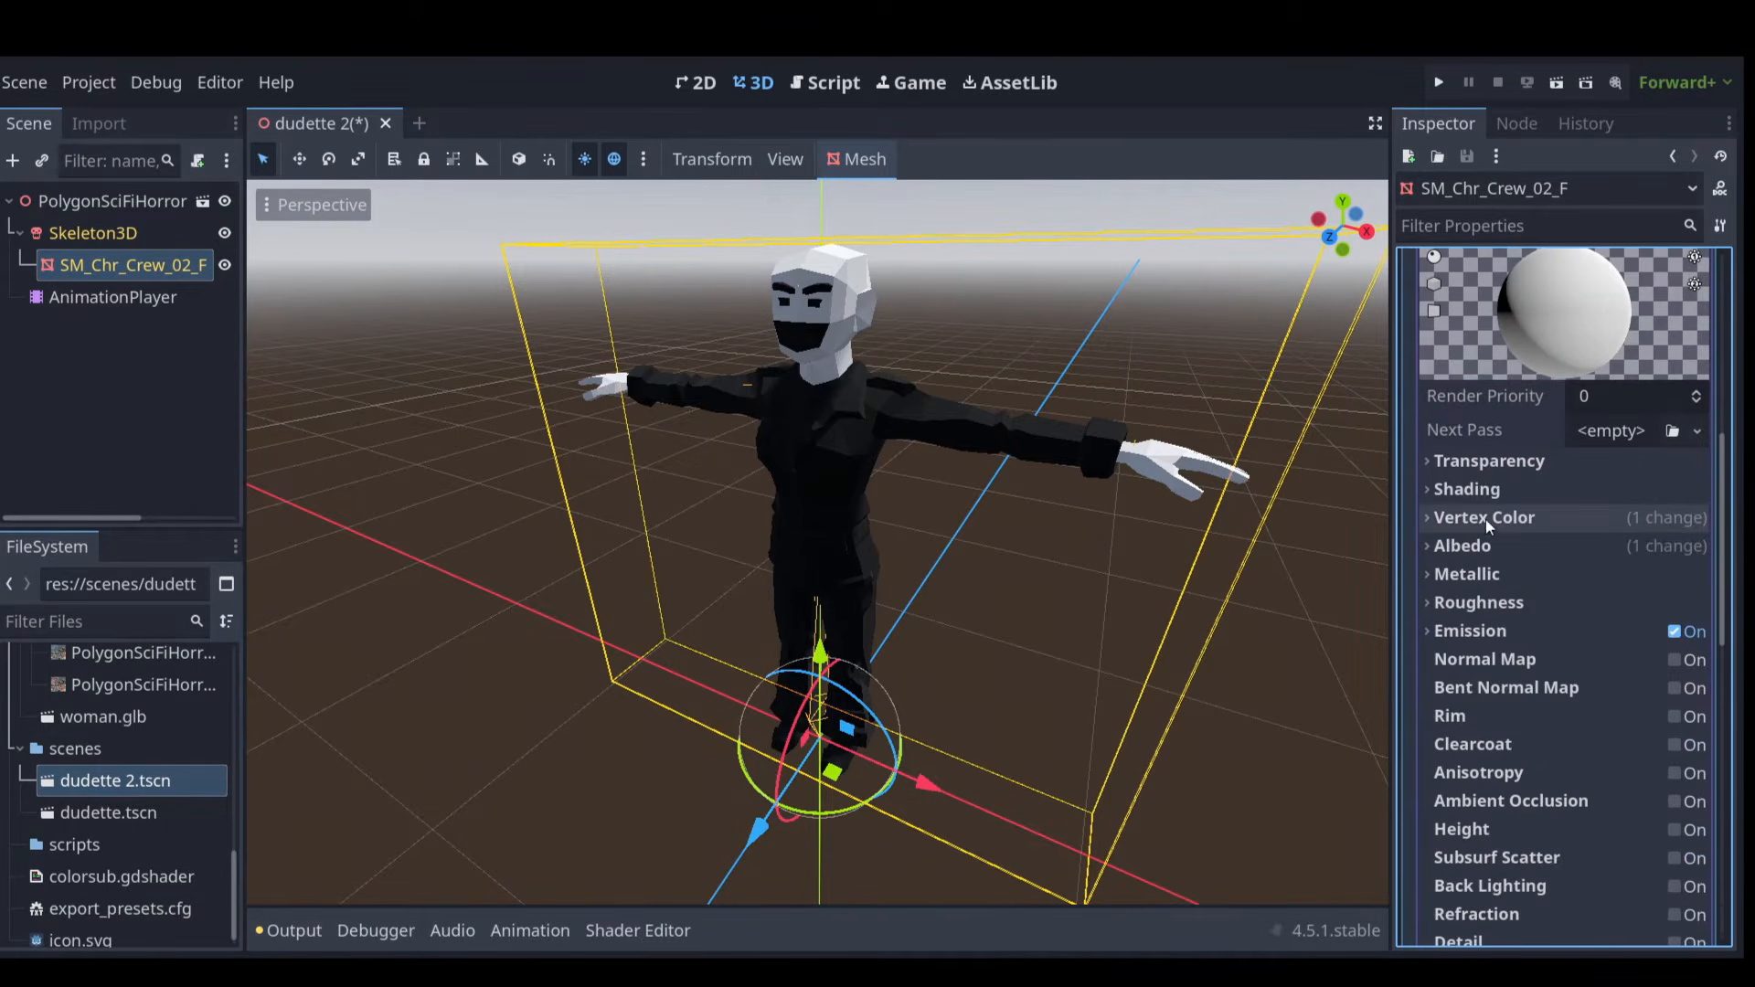
Turn off Use as Albedo in the material's vertex color settings
{"action": "left_click", "coordinate": [1429, 516]}
{"action": "left_click", "coordinate": [1586, 555]}
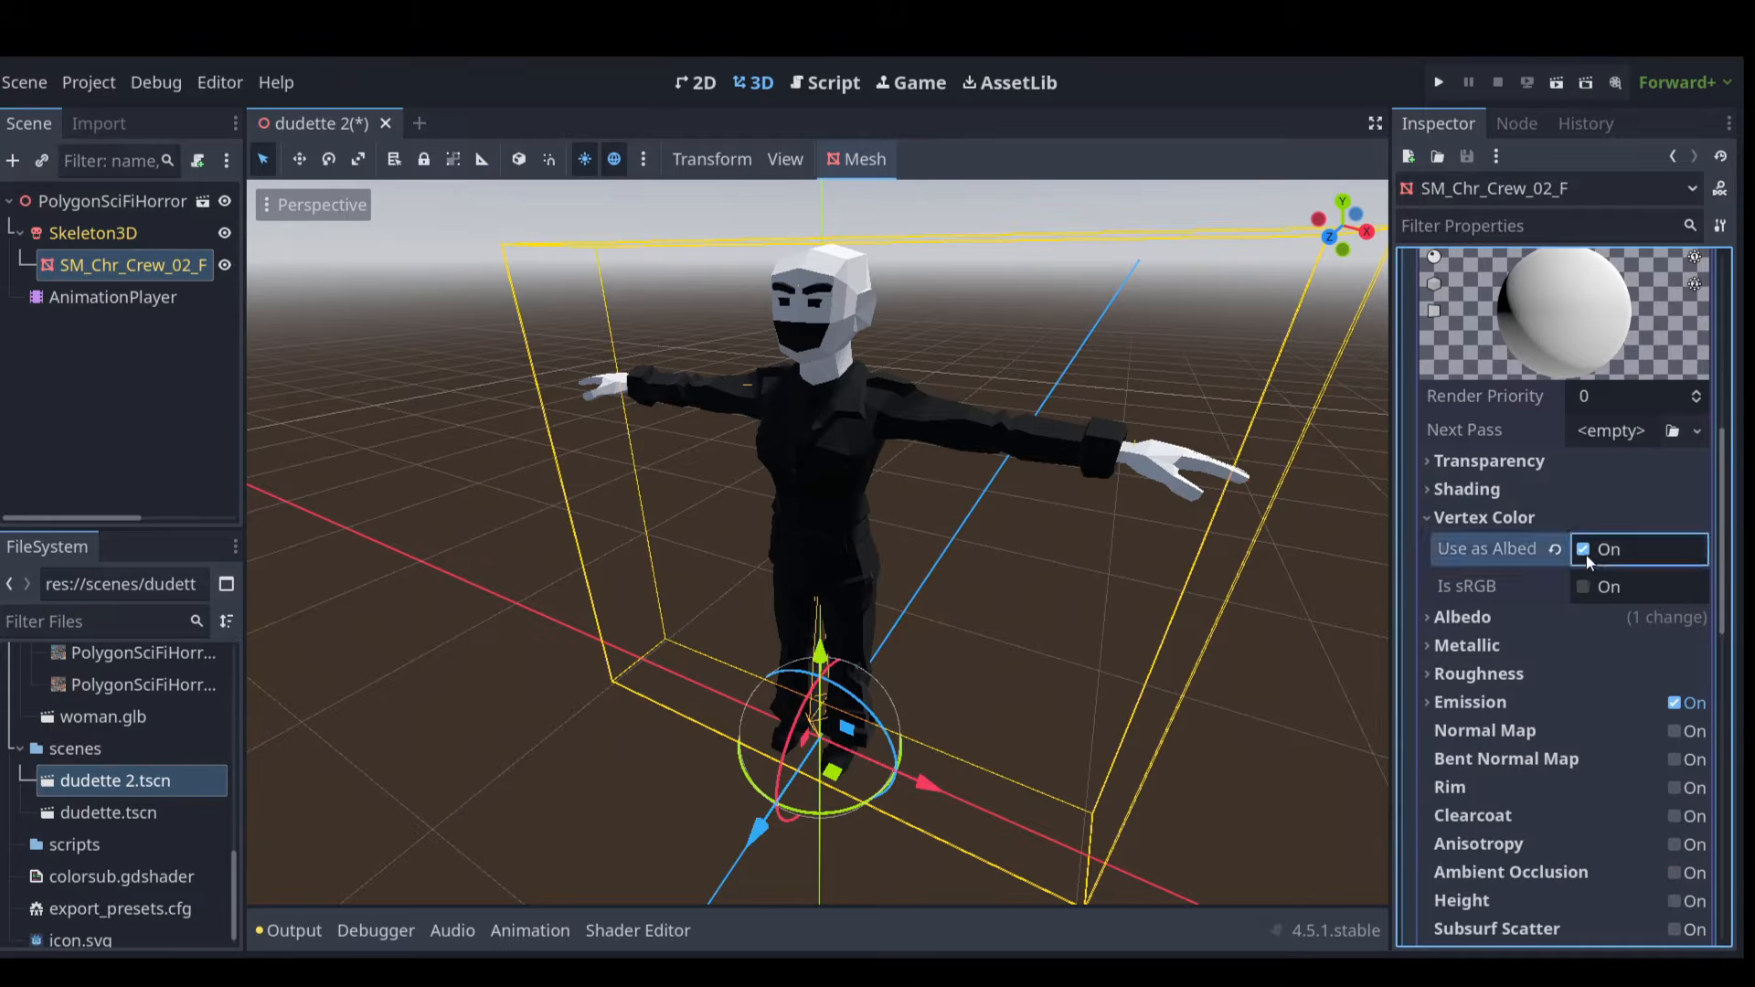
{"action": "left_click", "coordinate": [1428, 519]}
Assign the character texture file from the project to the material's albedo texture
{"action": "left_click", "coordinate": [1423, 547]}
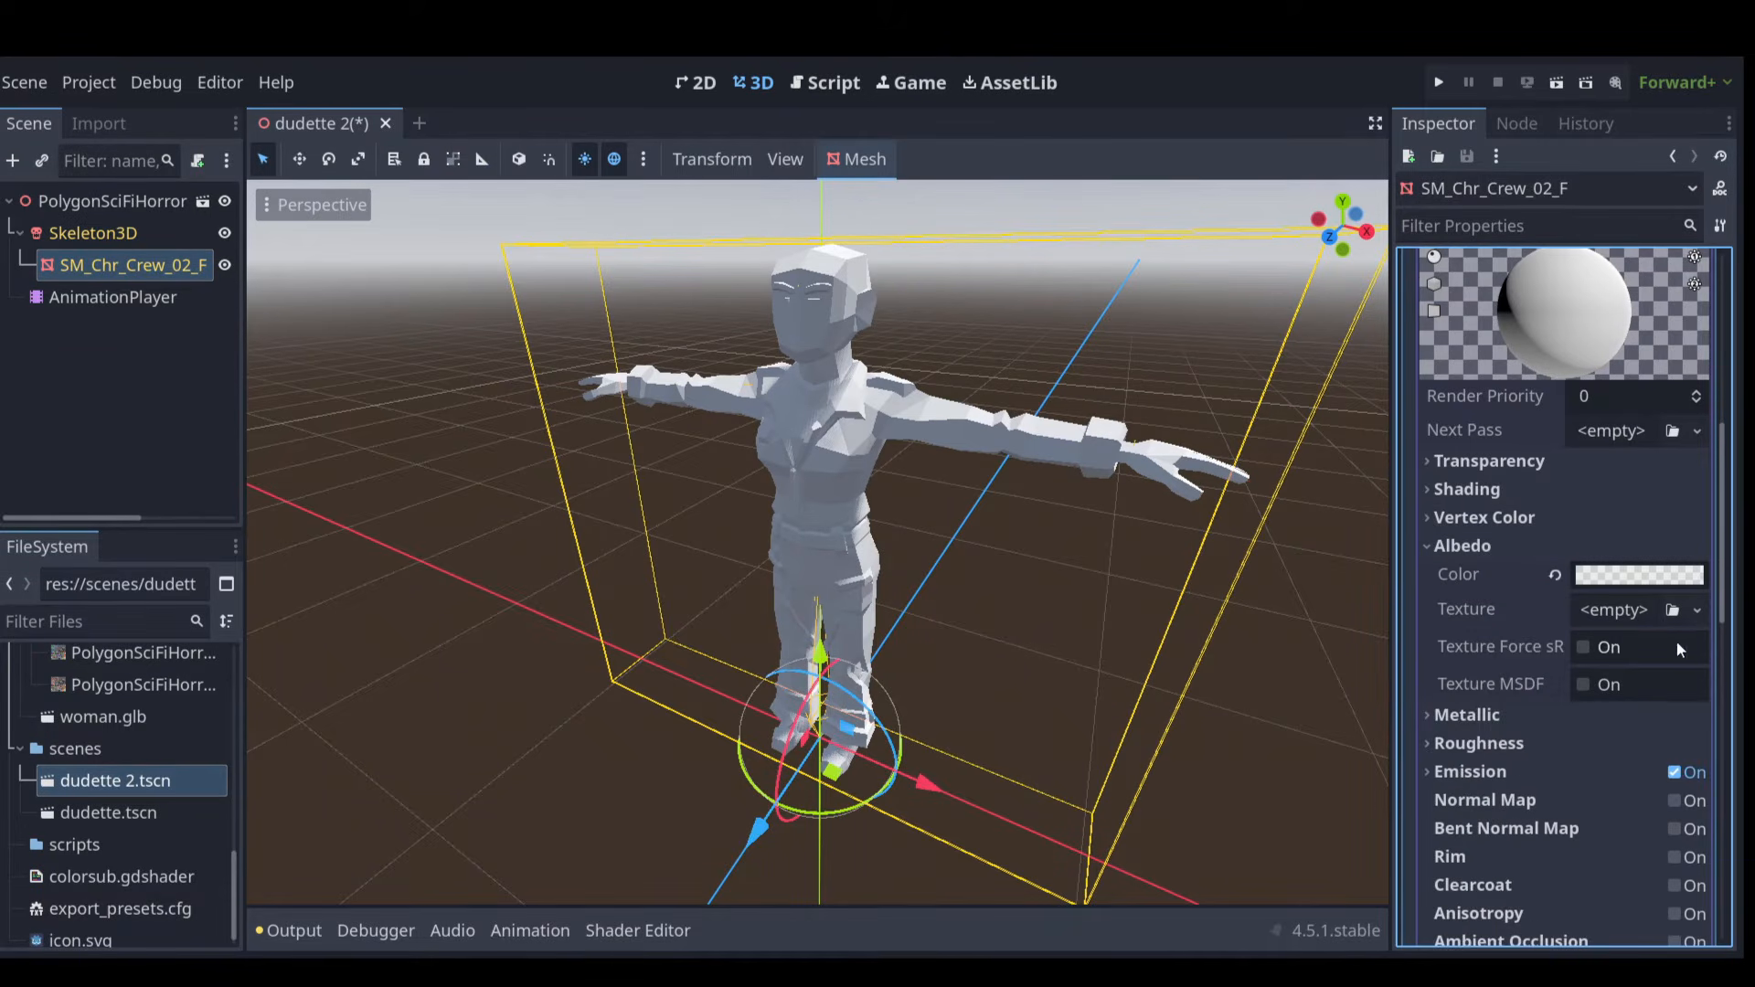
{"action": "scroll", "coordinate": [69, 788], "scroll_direction": "up", "scroll_amount": 6}
{"action": "left_click", "coordinate": [100, 819]}
{"action": "left_click_drag", "start_coordinate": [100, 817], "coordinate": [1614, 610]}
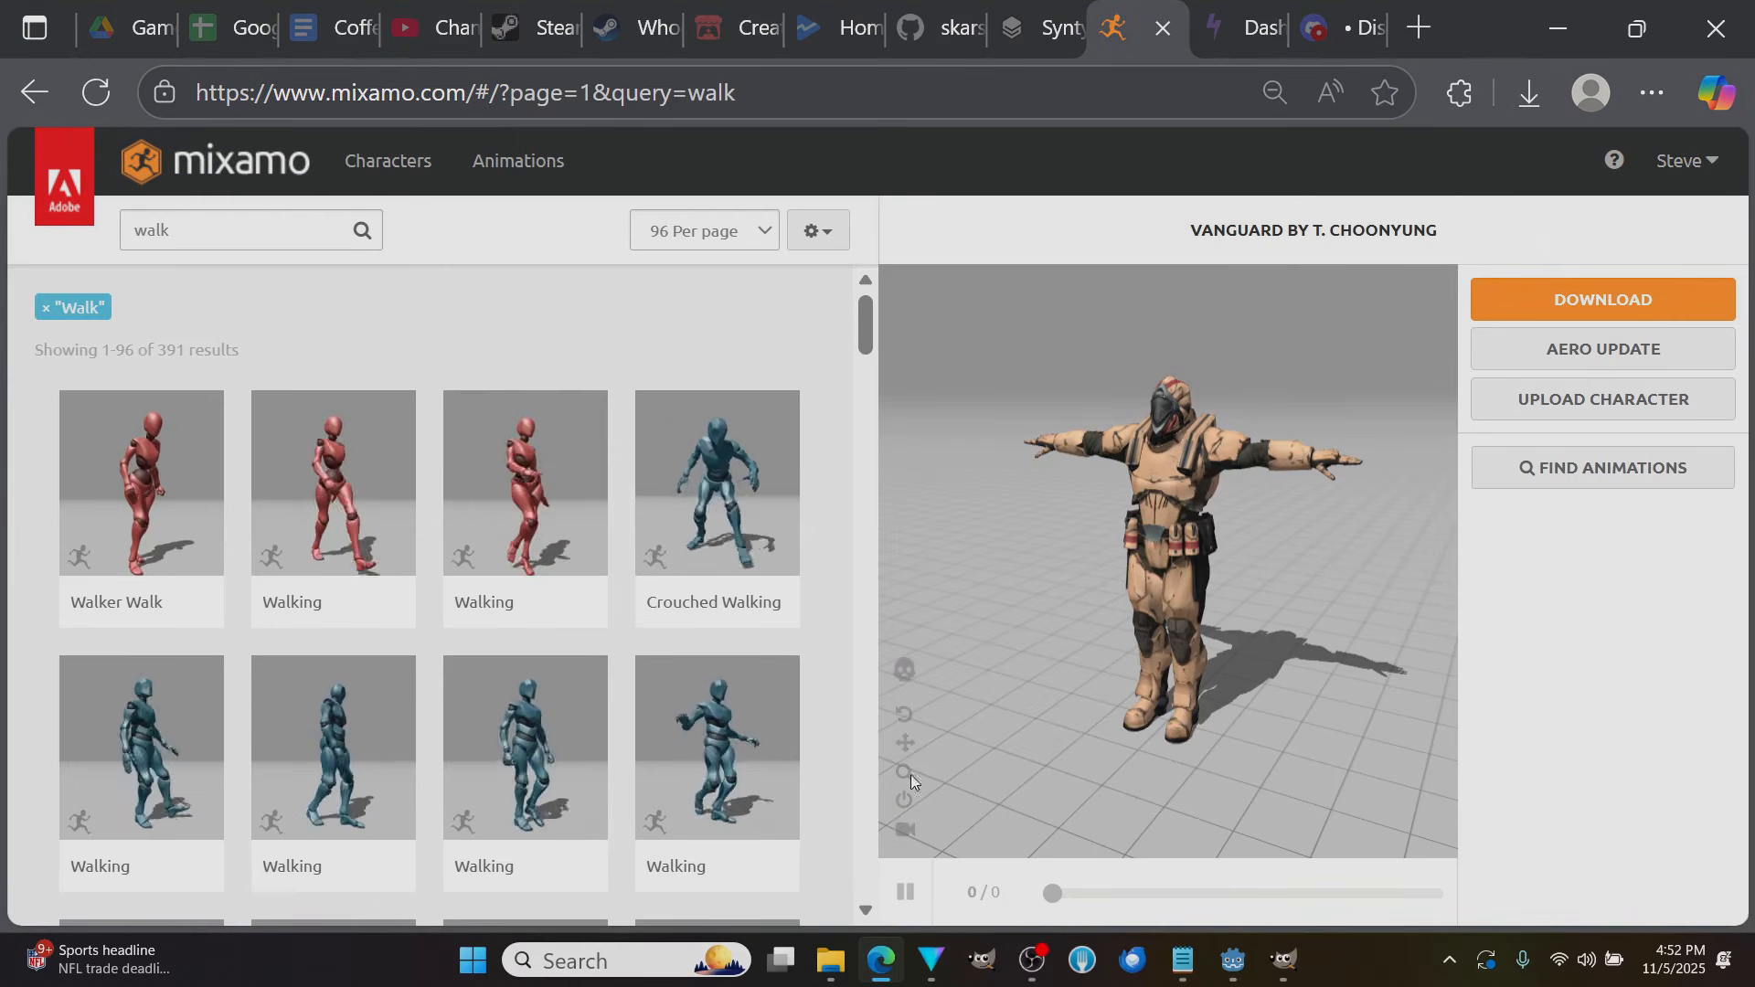
In Mixamo, choose the first Walking animation and upload PolygonSciFiHorror_Characters_01 - Copy.fbx from assets/fbx as the character
{"action": "left_click", "coordinate": [339, 470]}
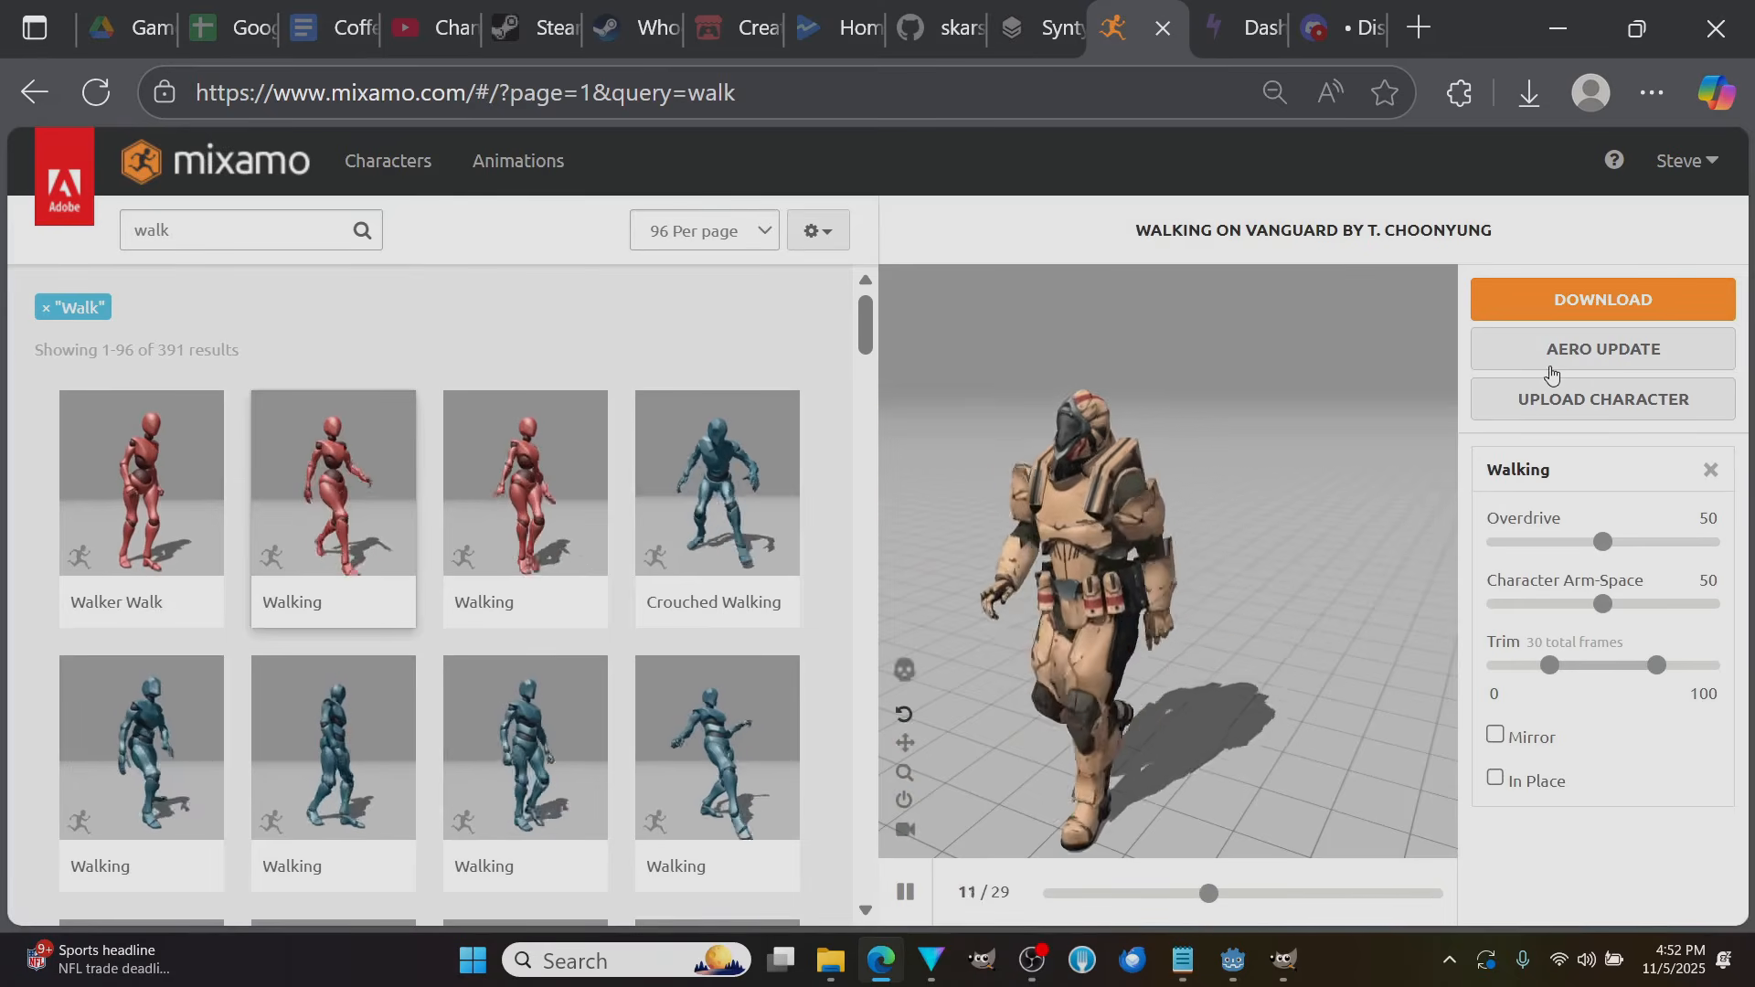
{"action": "left_click", "coordinate": [1543, 401]}
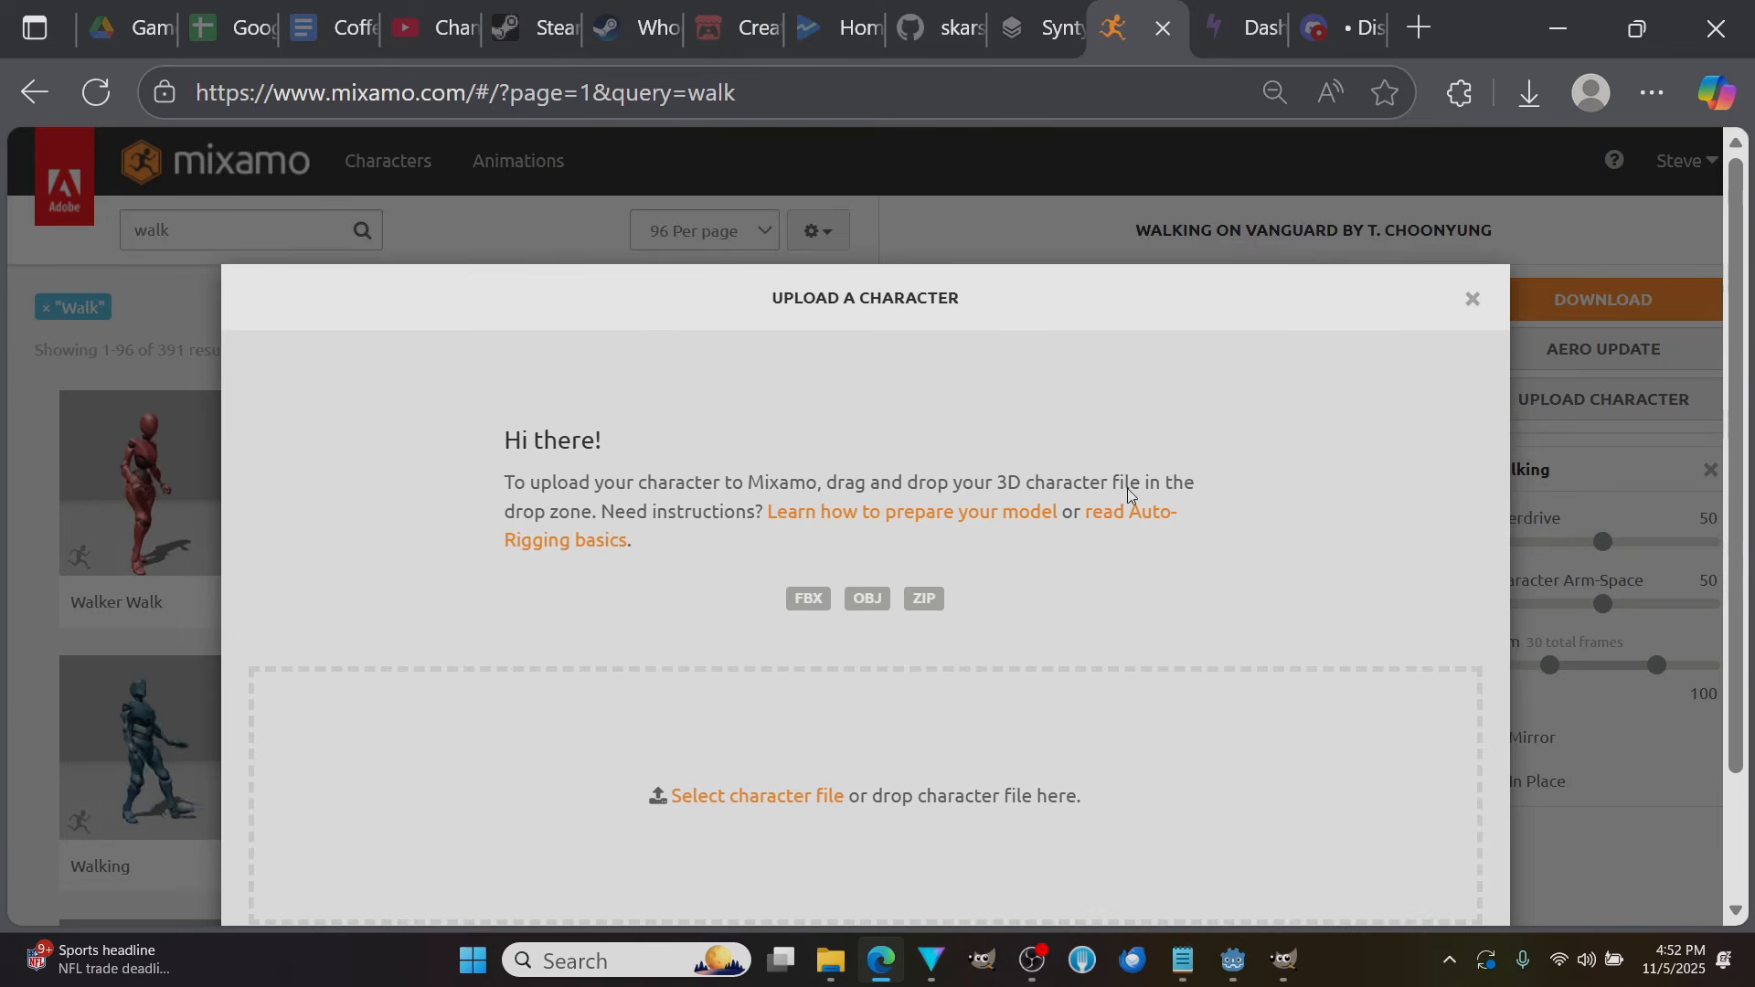
{"action": "left_click", "coordinate": [827, 971]}
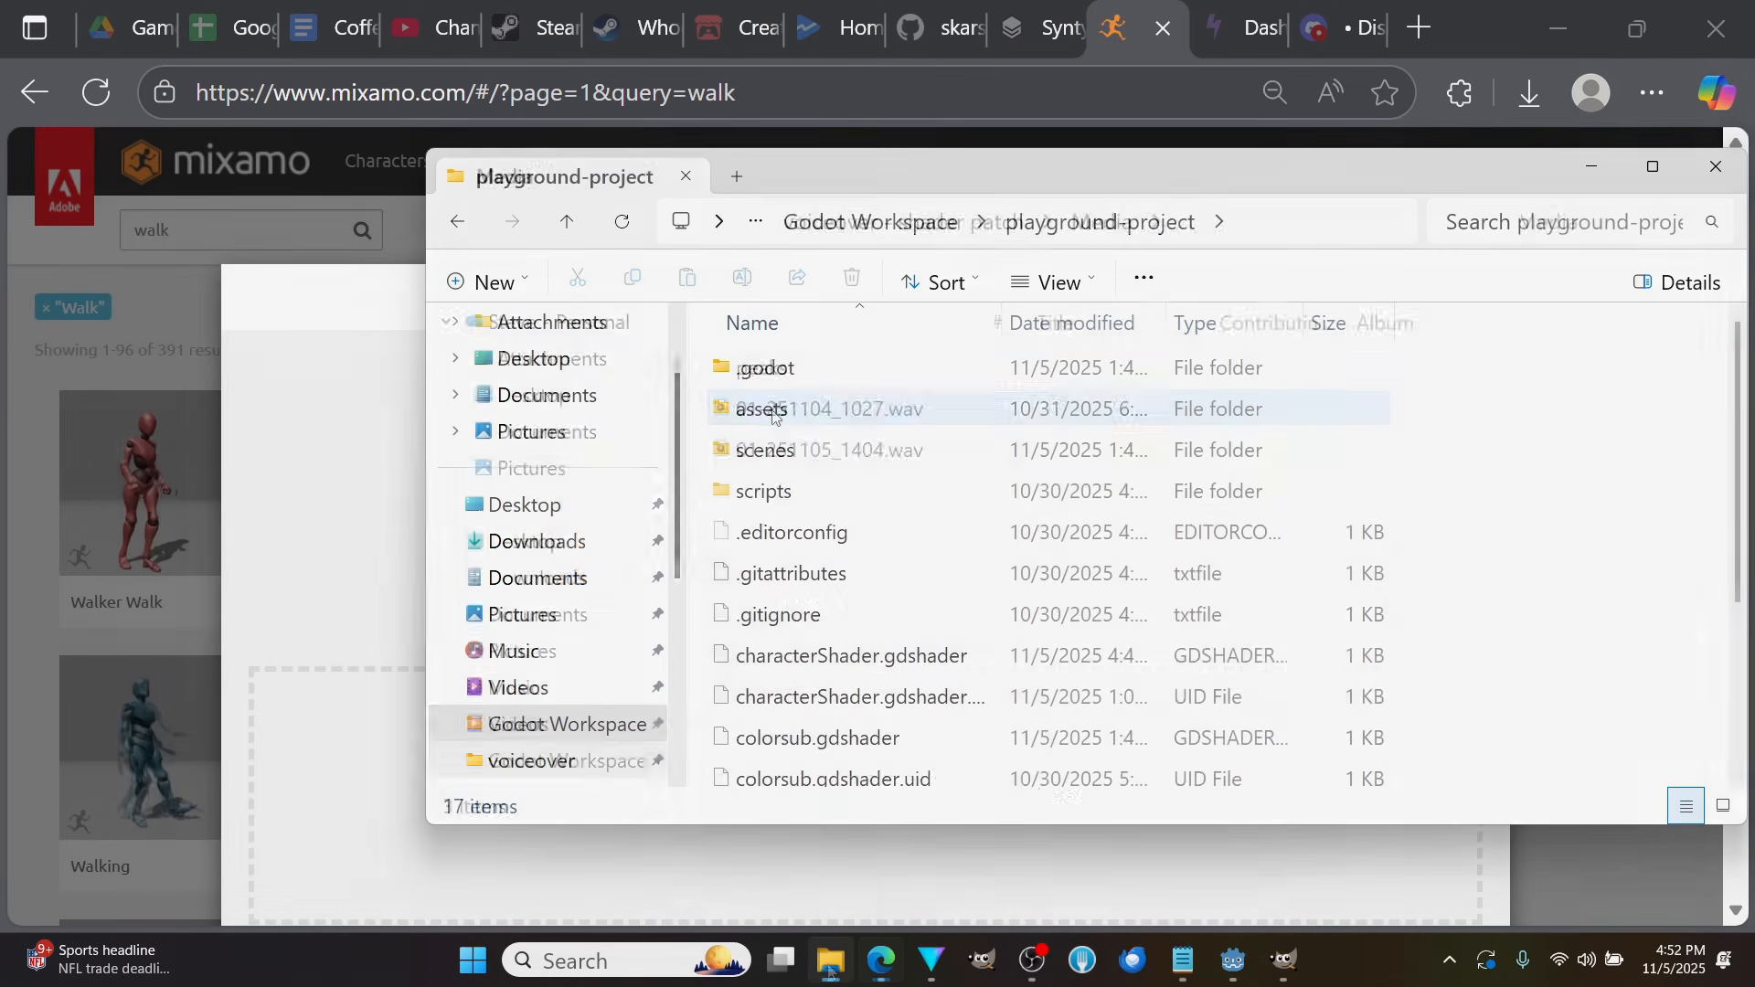
{"action": "double_click", "coordinate": [783, 403]}
{"action": "double_click", "coordinate": [797, 418]}
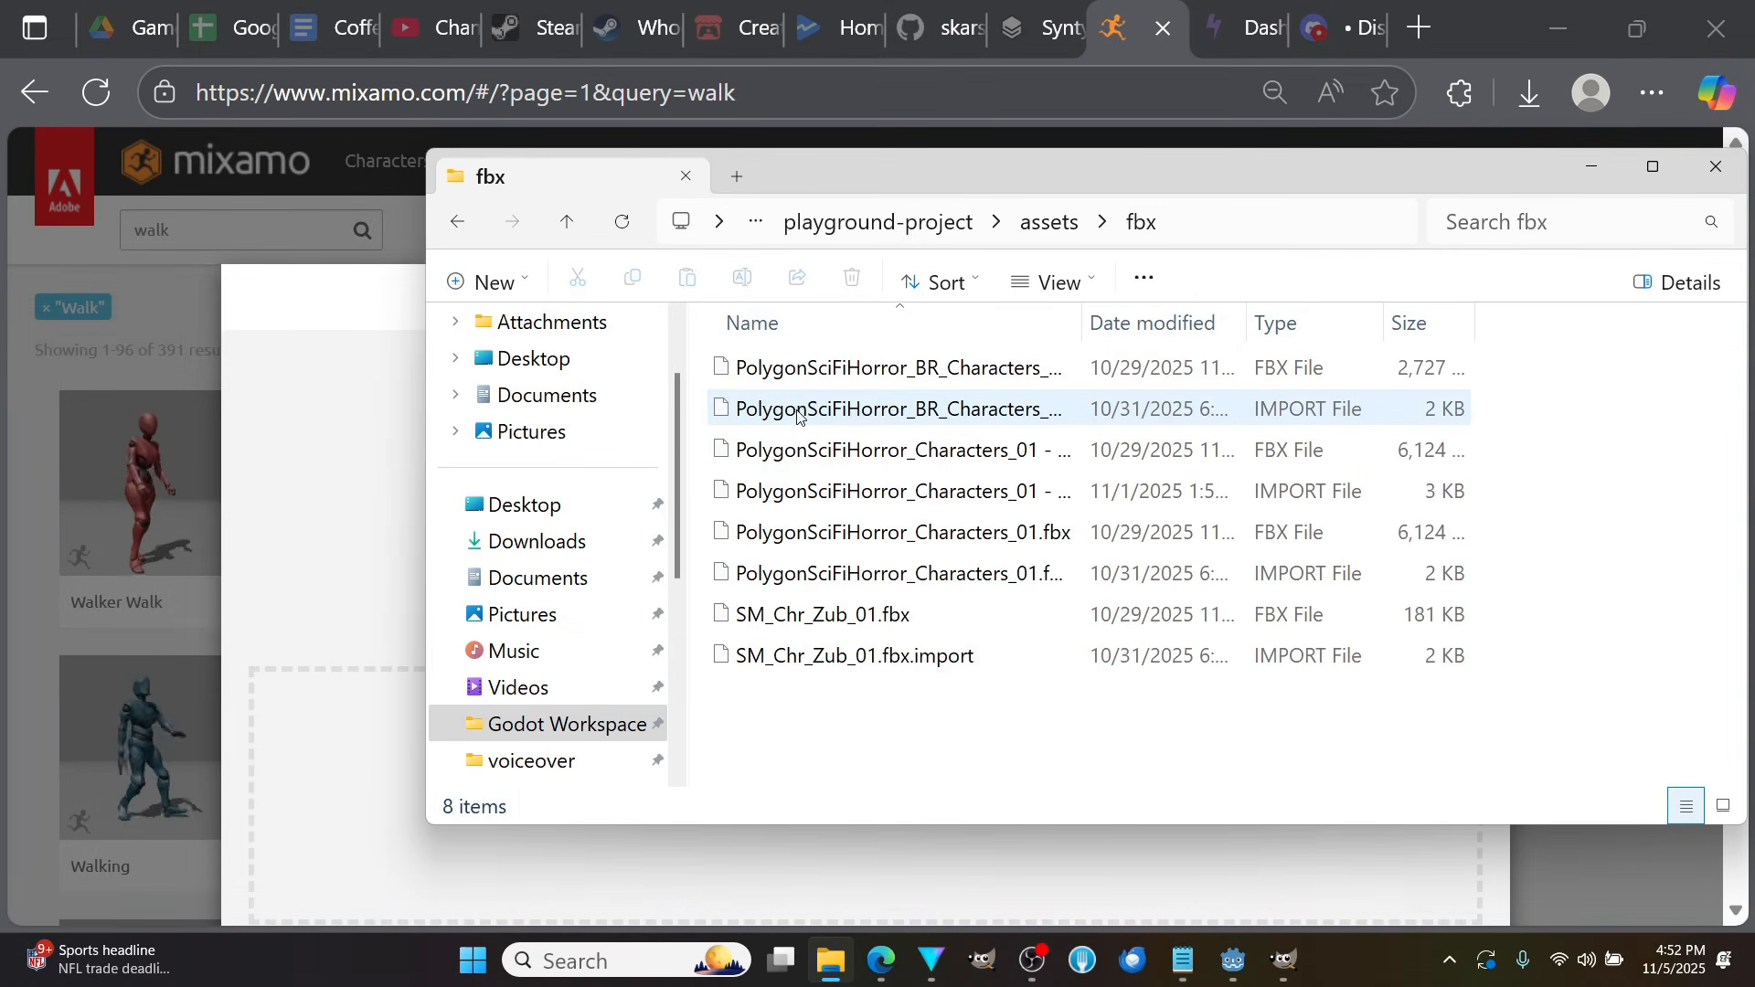
{"action": "left_click_drag", "start_coordinate": [838, 173], "coordinate": [1060, 195]}
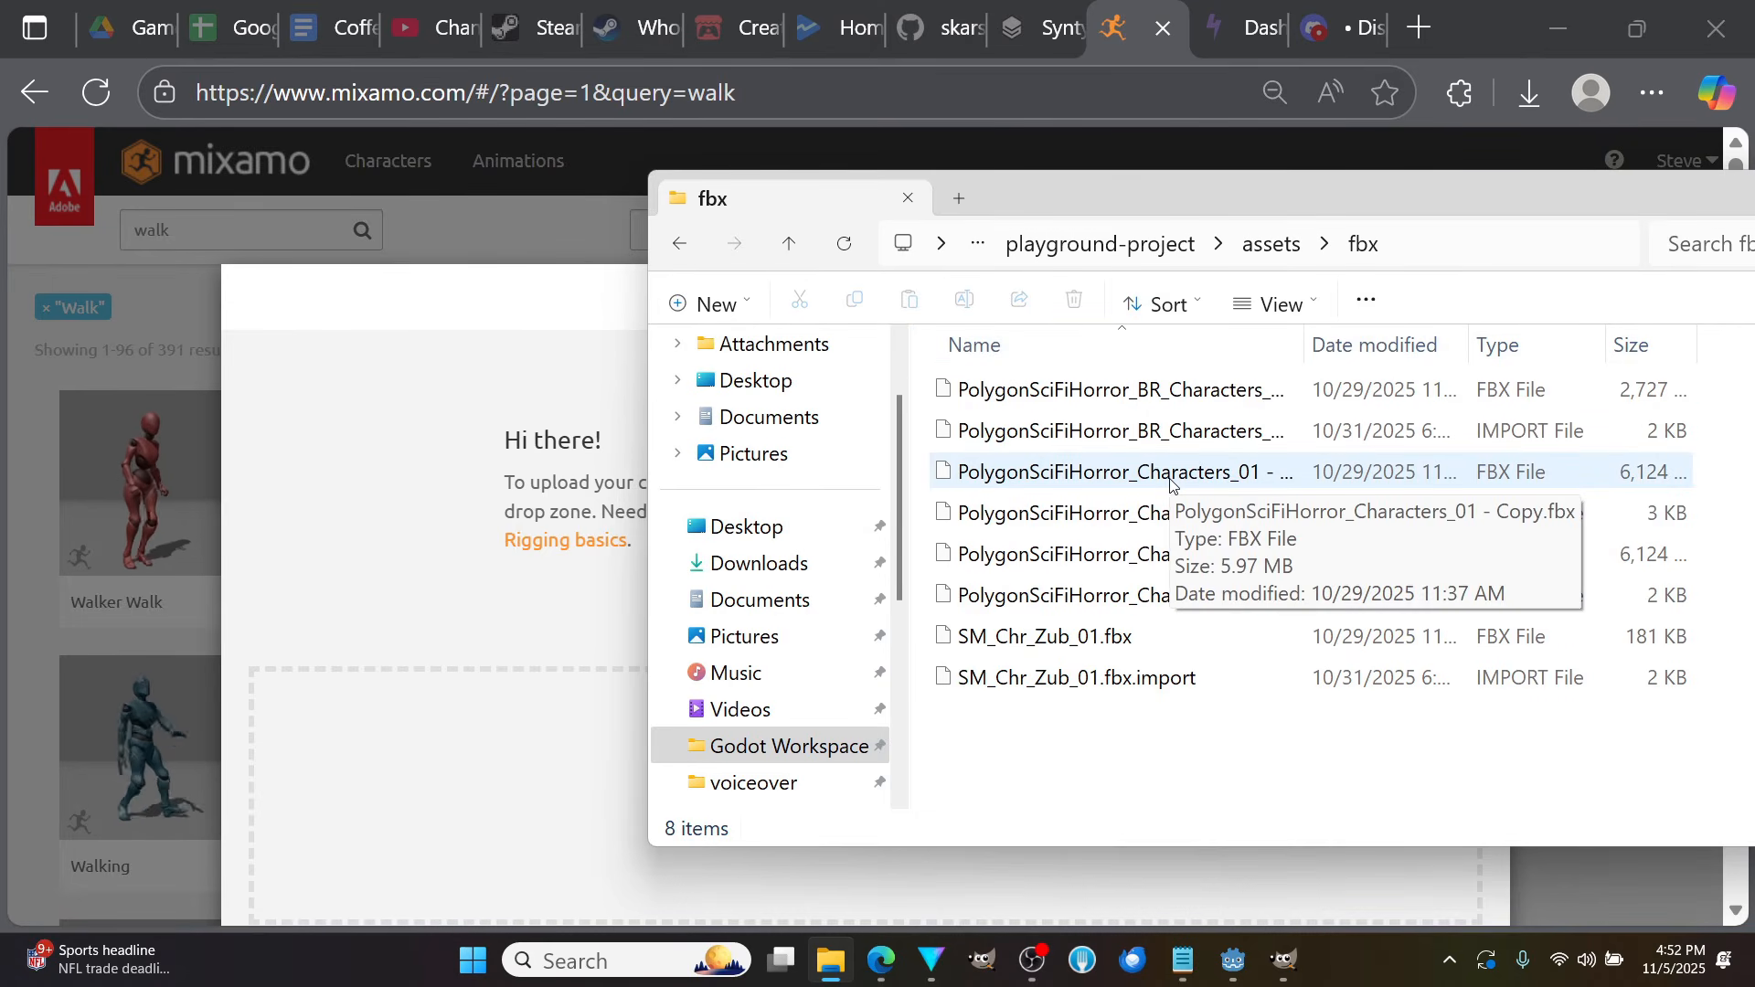
{"action": "left_click_drag", "start_coordinate": [1172, 483], "coordinate": [554, 742]}
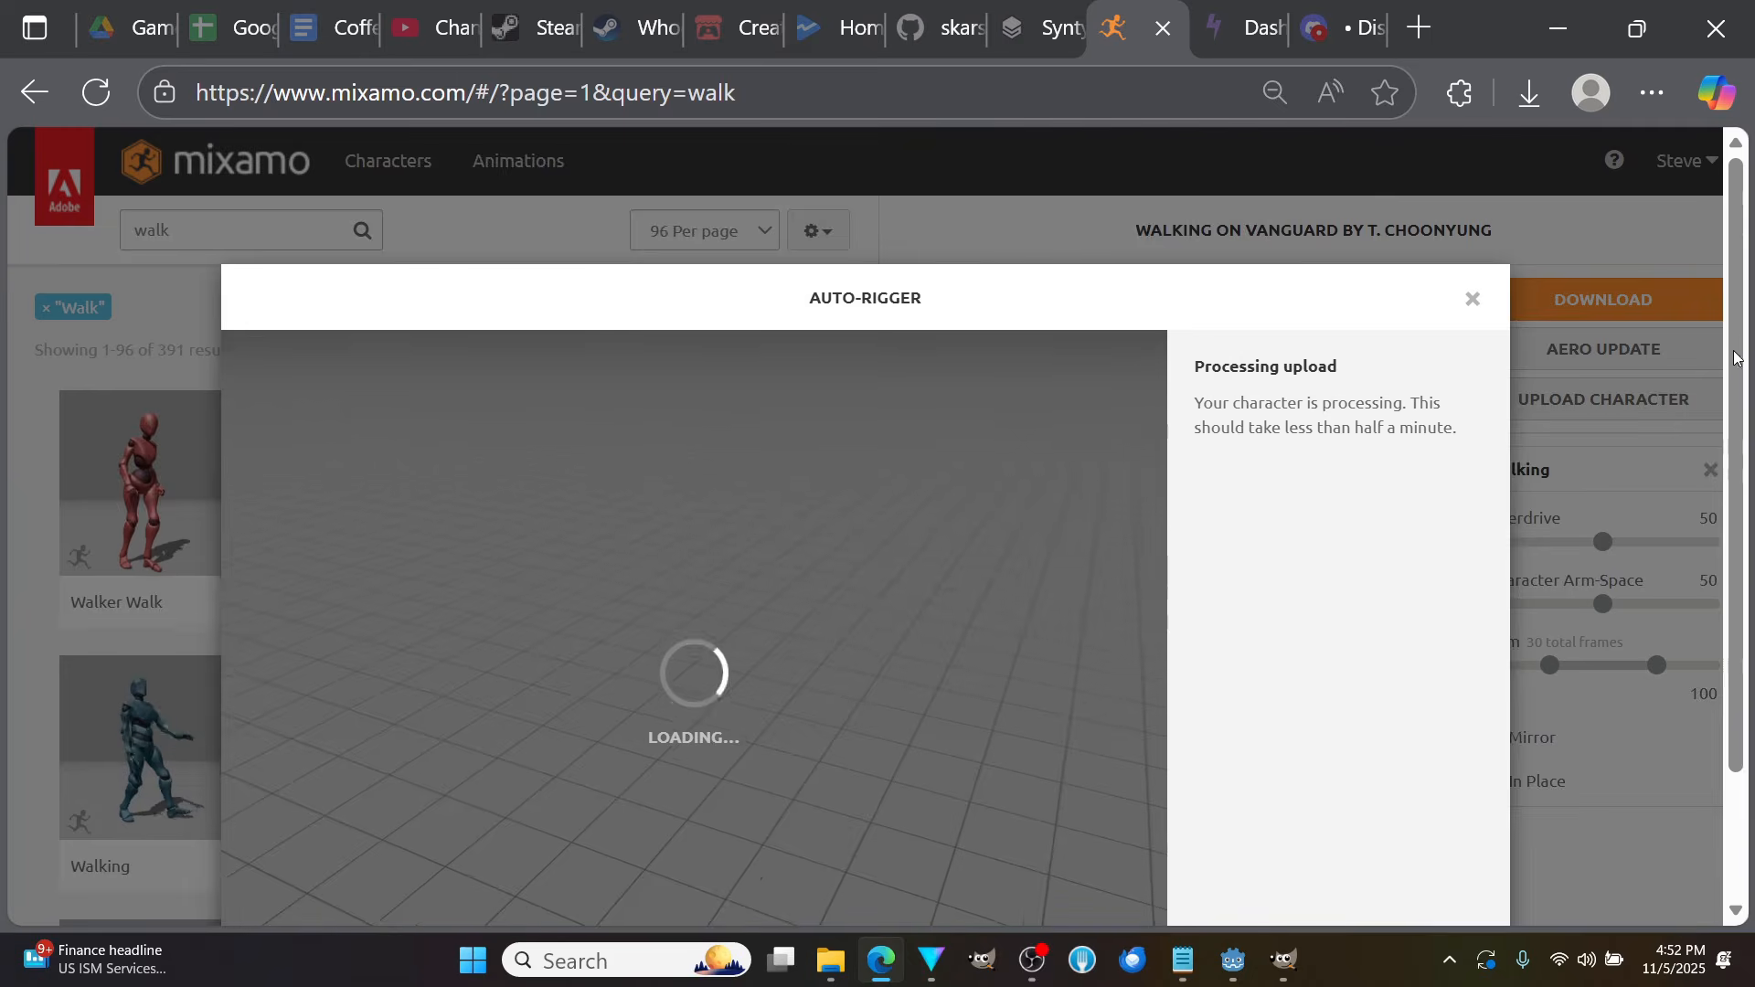
Accept the auto-rigger review and proceed with the uploaded character as the new one
{"action": "left_click_drag", "start_coordinate": [1738, 346], "coordinate": [1694, 476]}
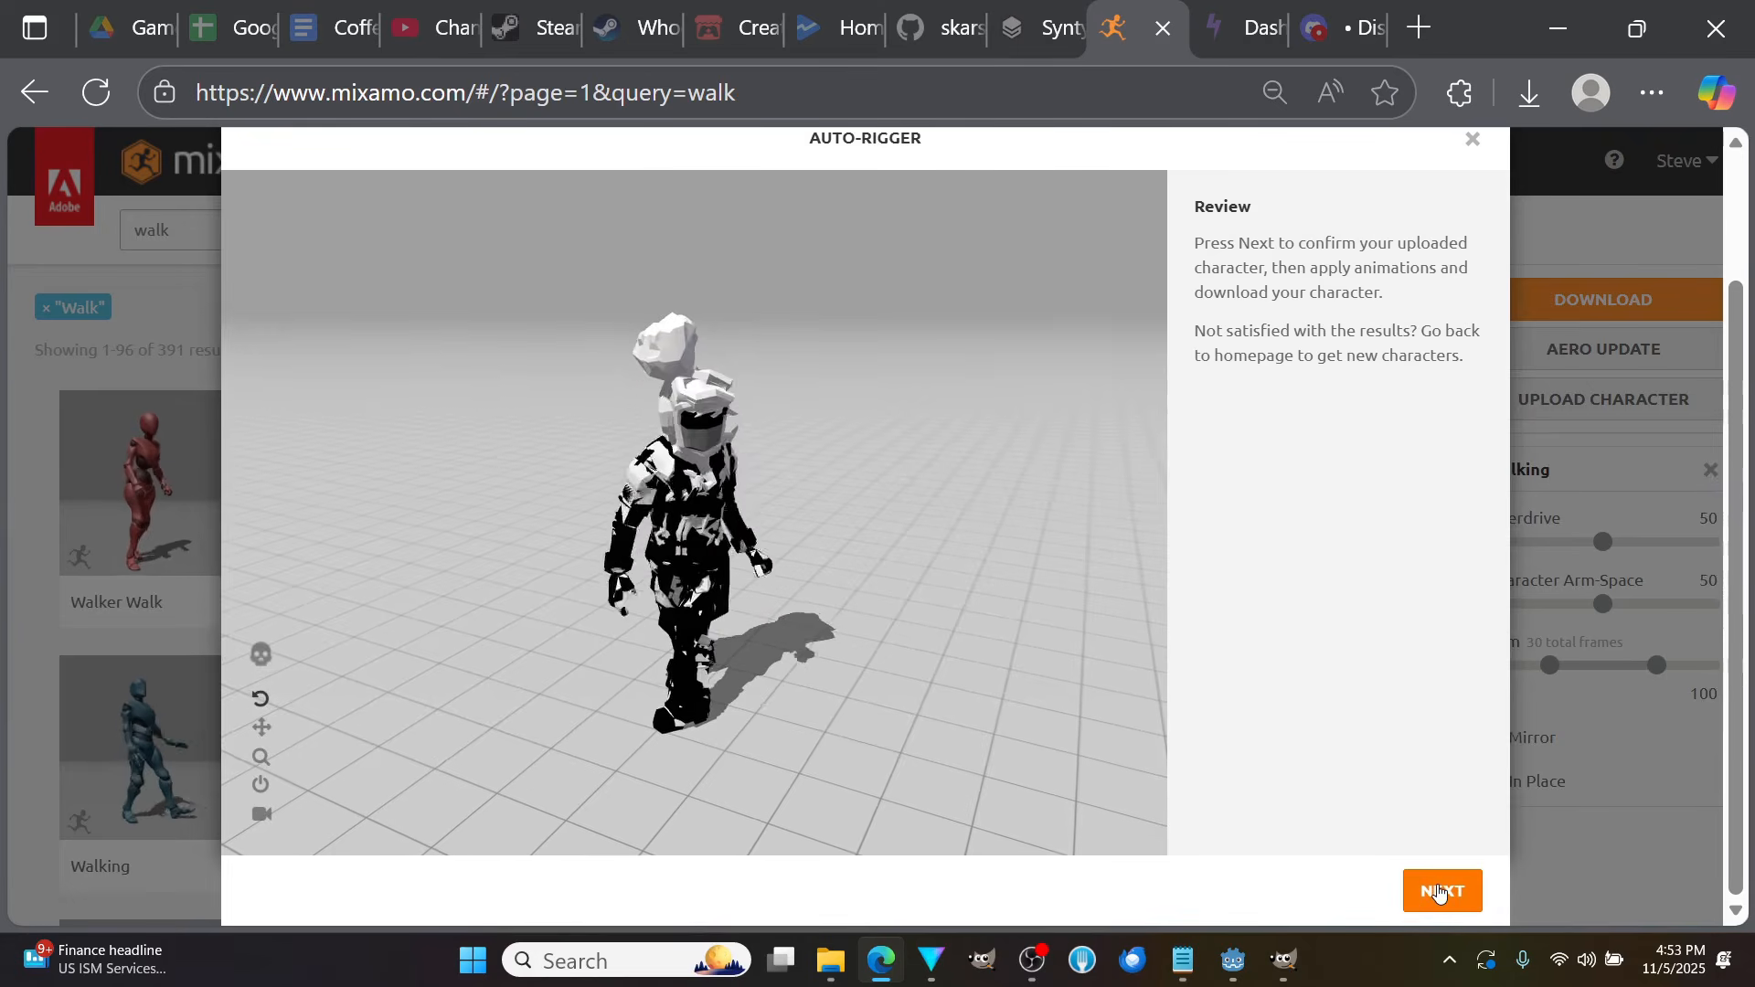
{"action": "left_click", "coordinate": [1437, 893]}
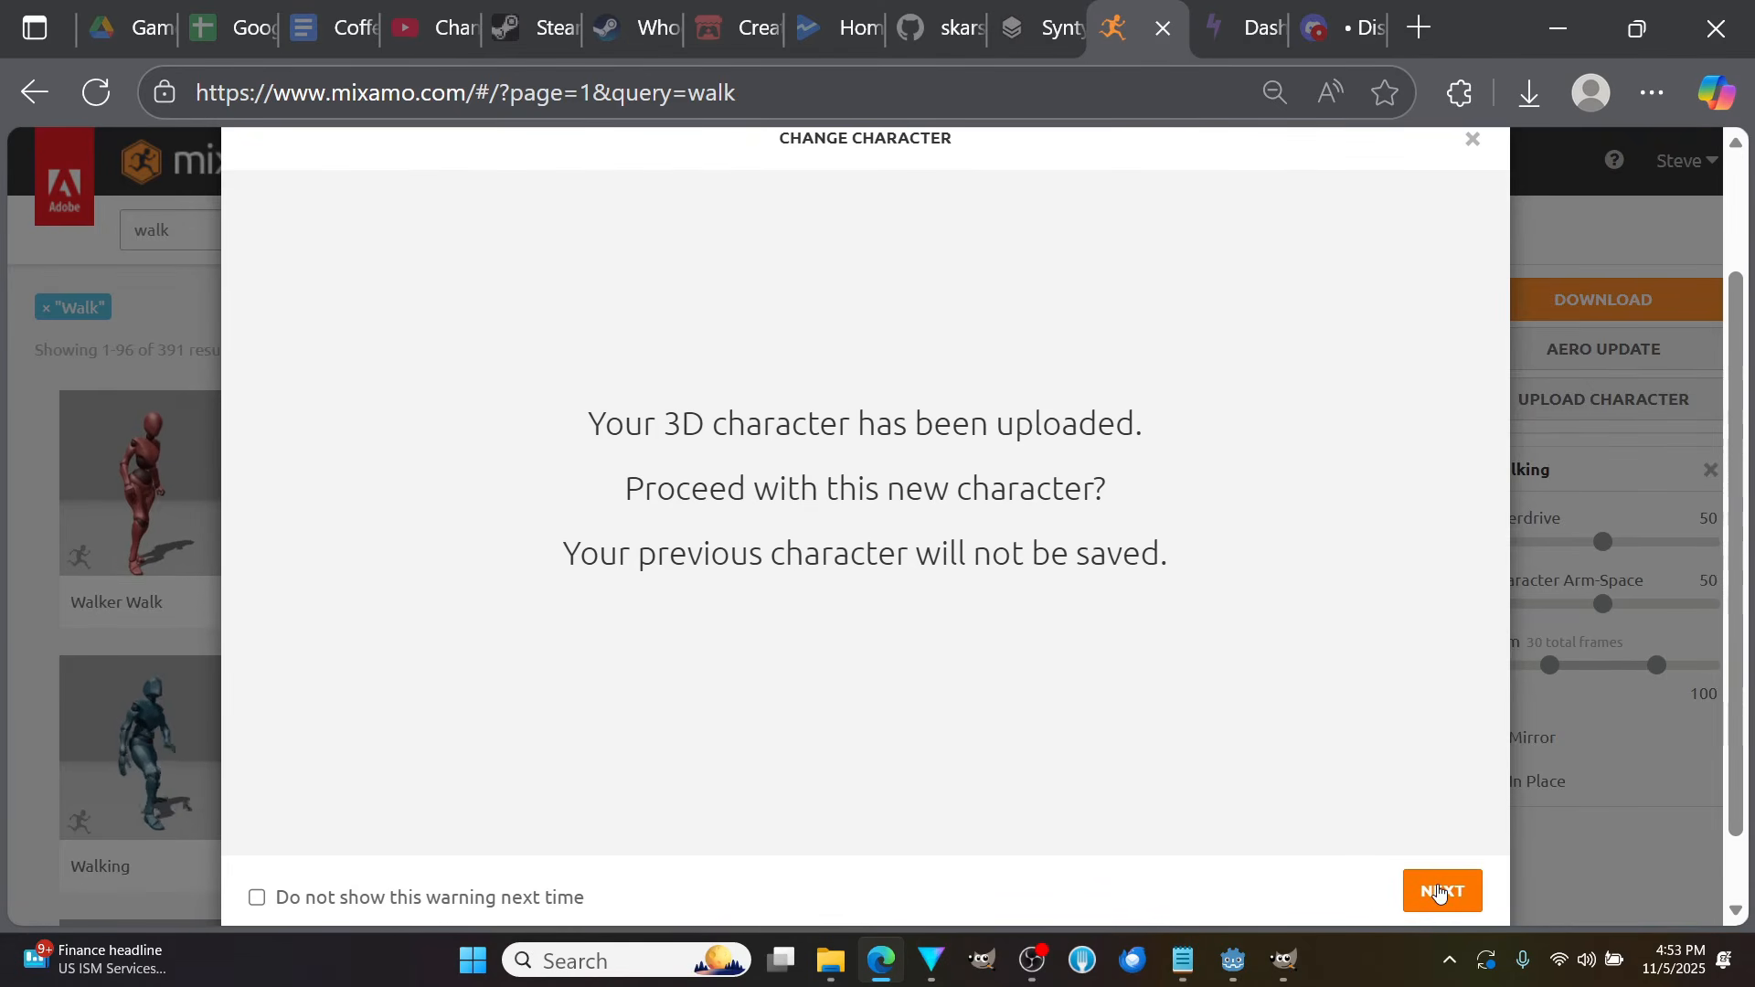
{"action": "left_click", "coordinate": [1438, 891]}
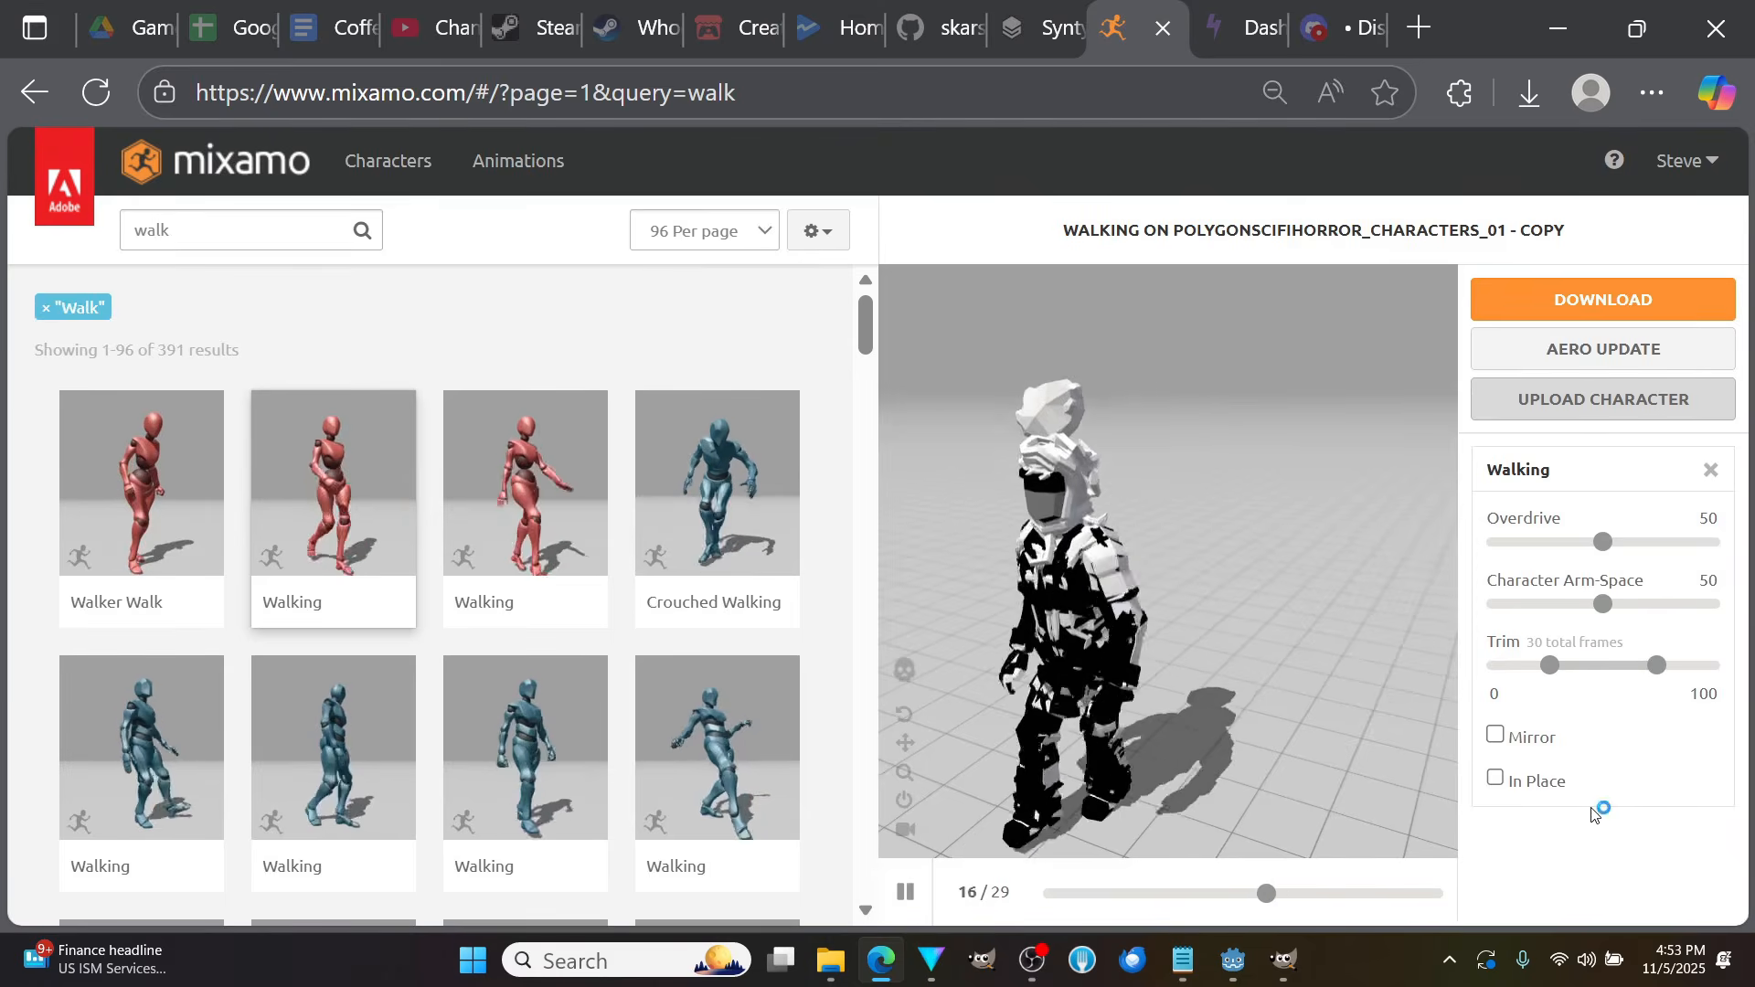
Set the Walking animation to In Place and download it without skin
{"action": "left_click", "coordinate": [1497, 781]}
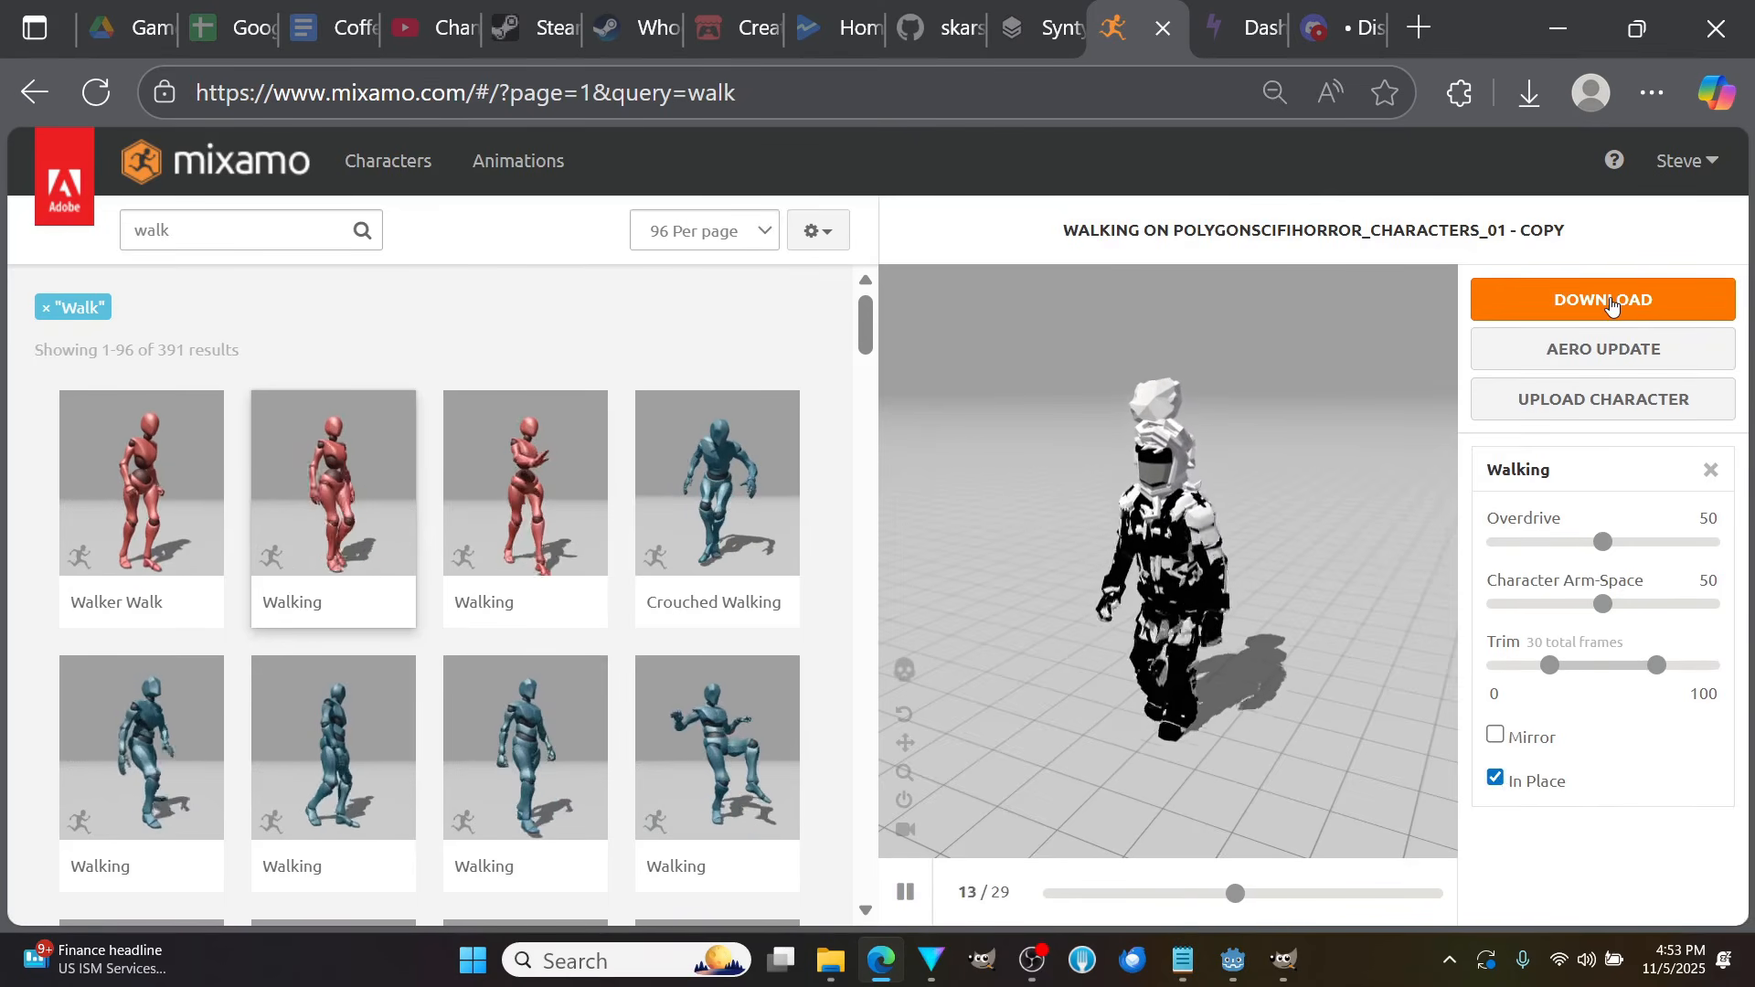
{"action": "left_click", "coordinate": [1613, 300]}
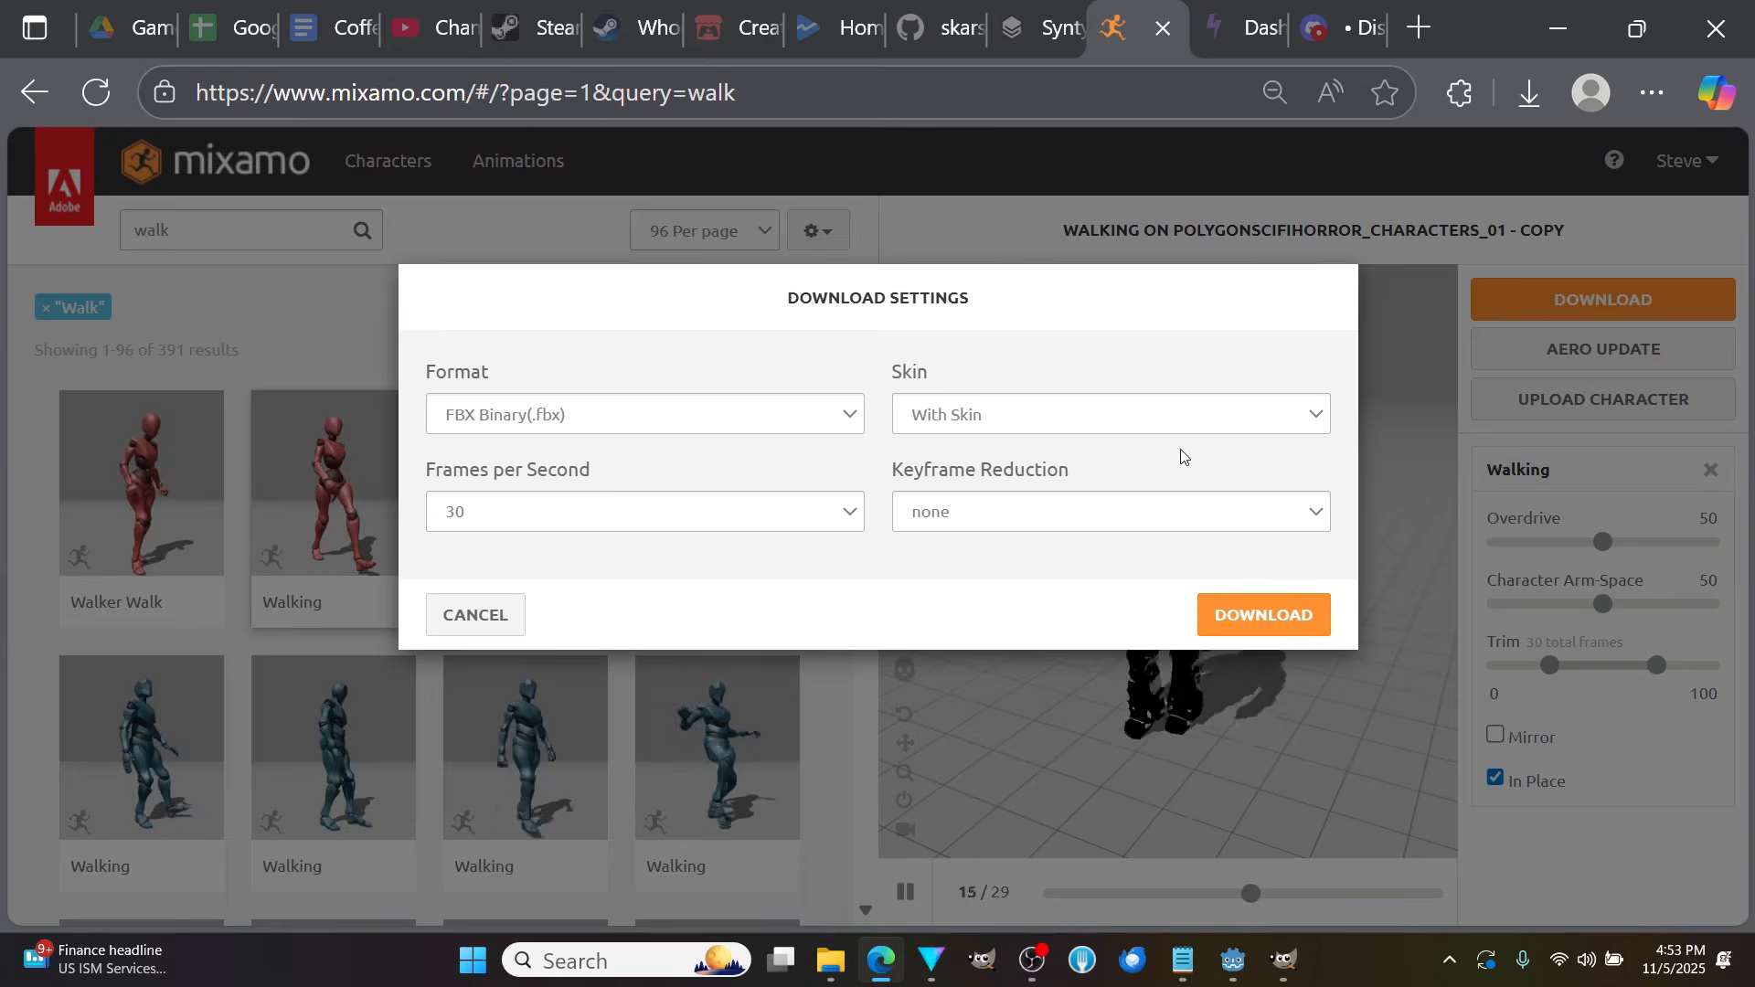
{"action": "left_click", "coordinate": [1169, 422]}
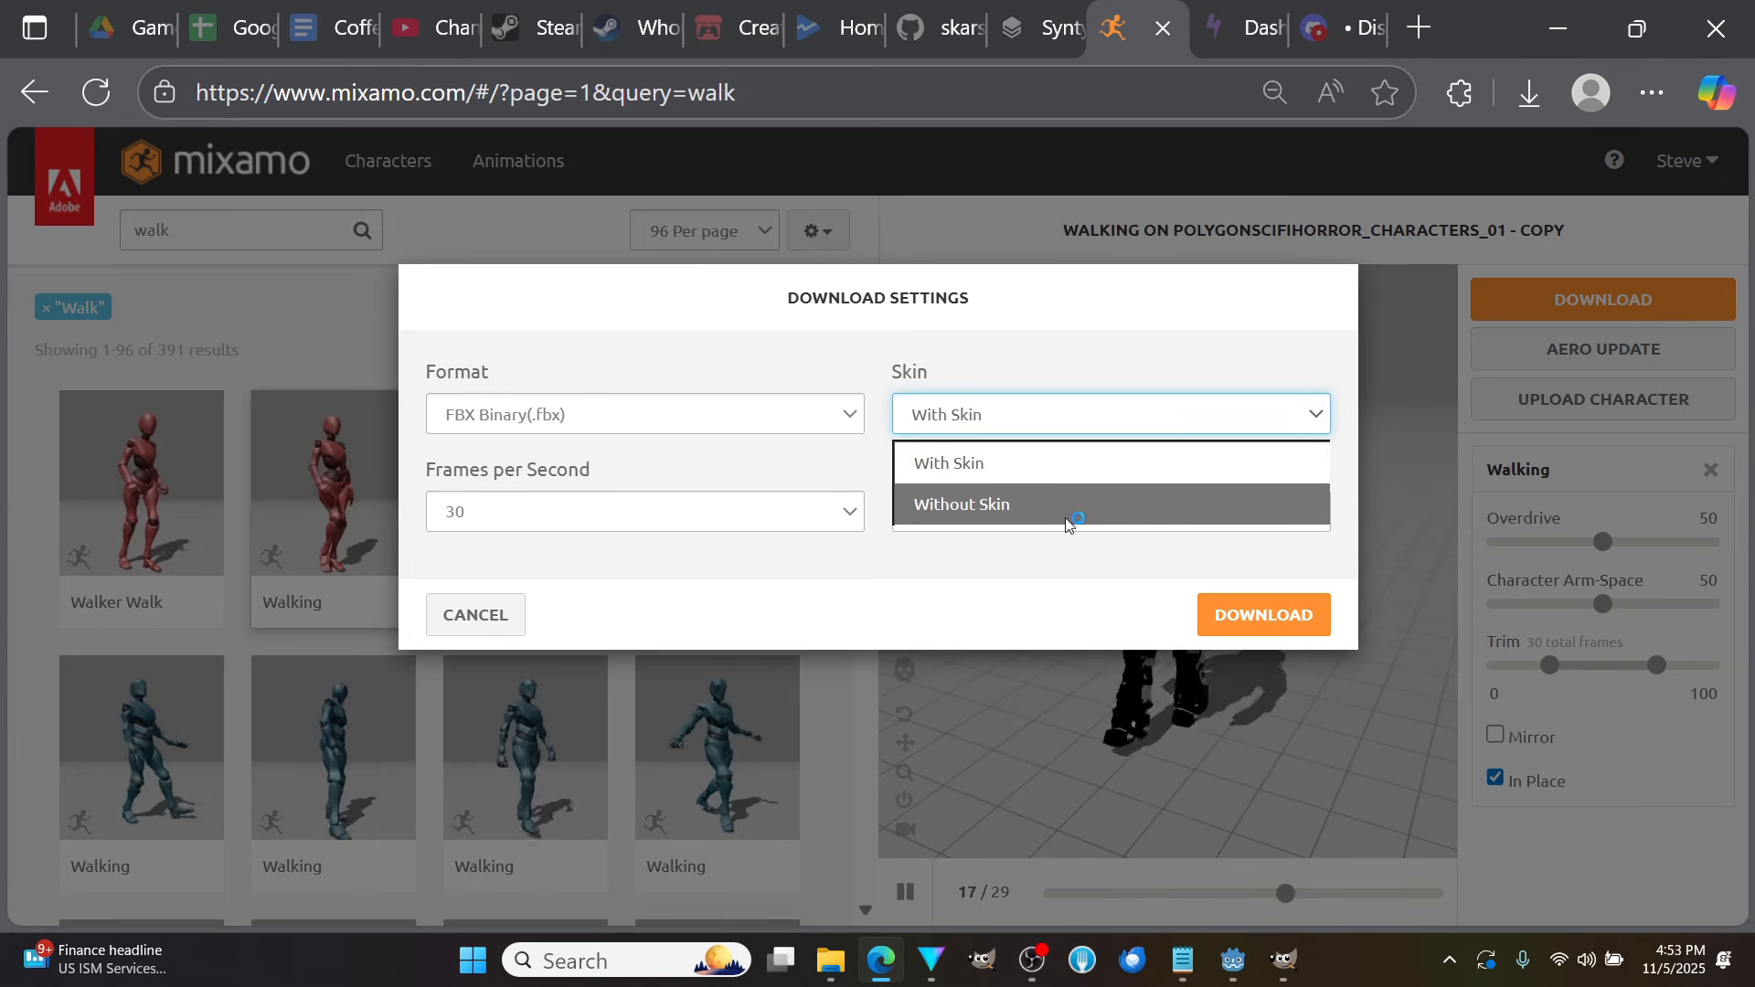
{"action": "left_click", "coordinate": [1066, 521]}
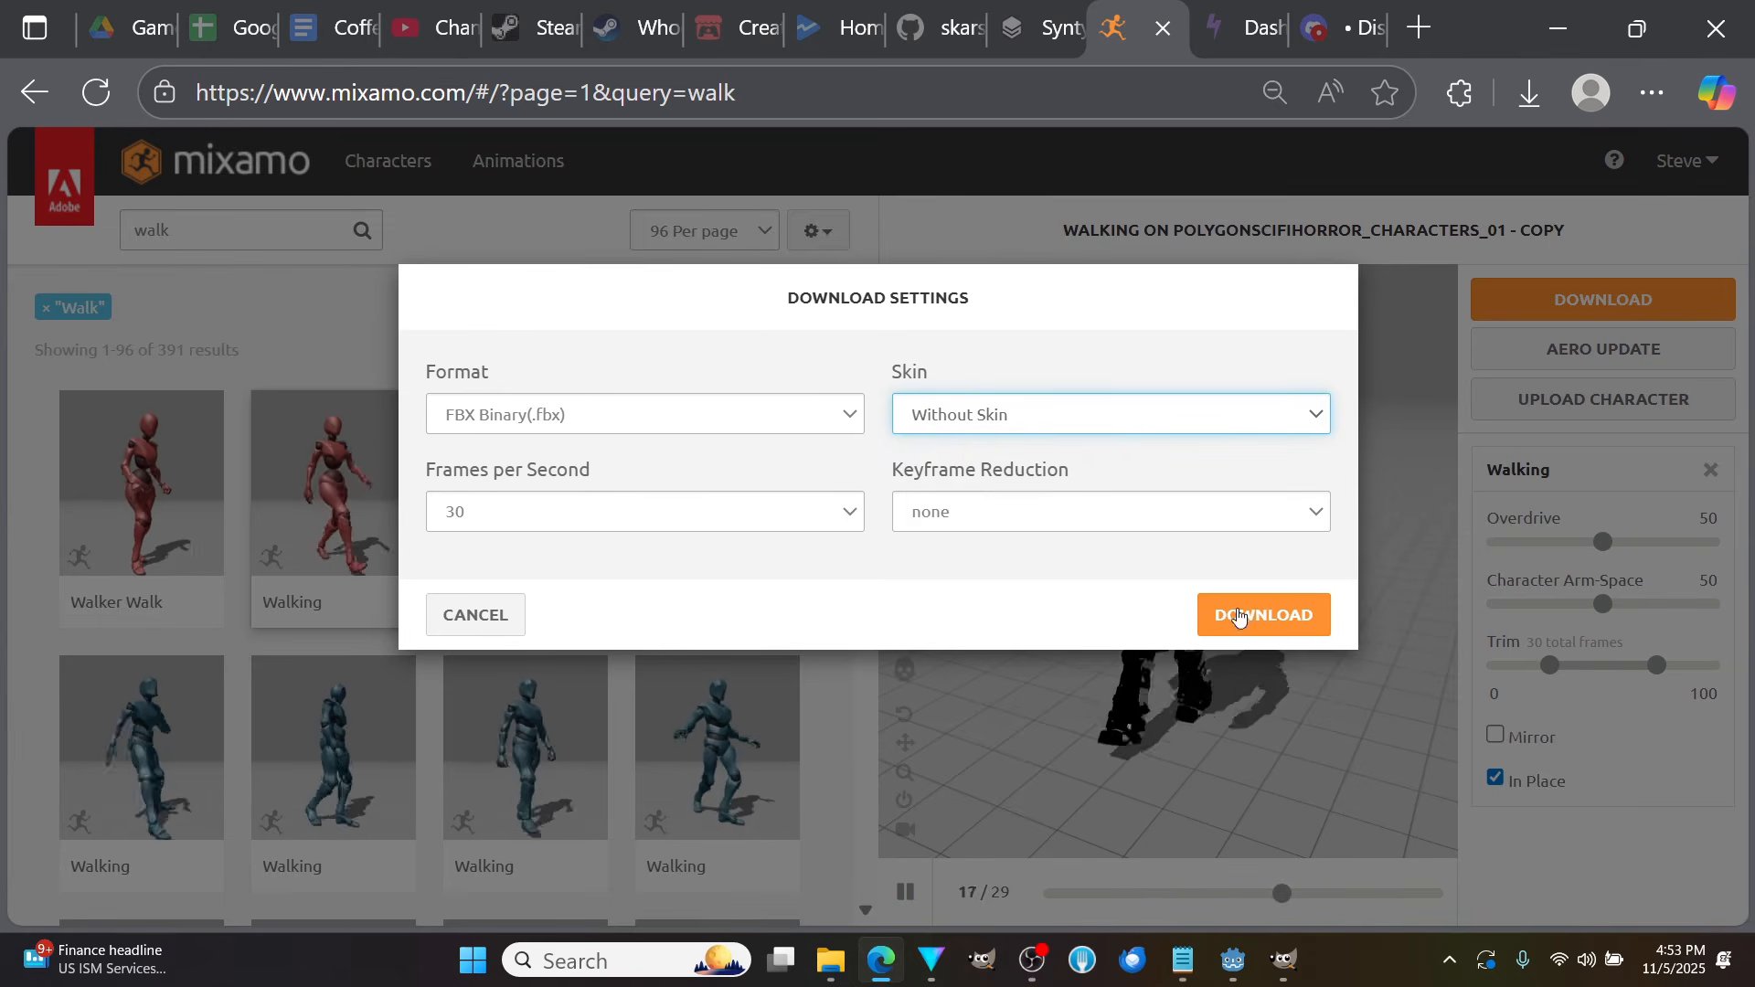
{"action": "left_click", "coordinate": [1253, 616]}
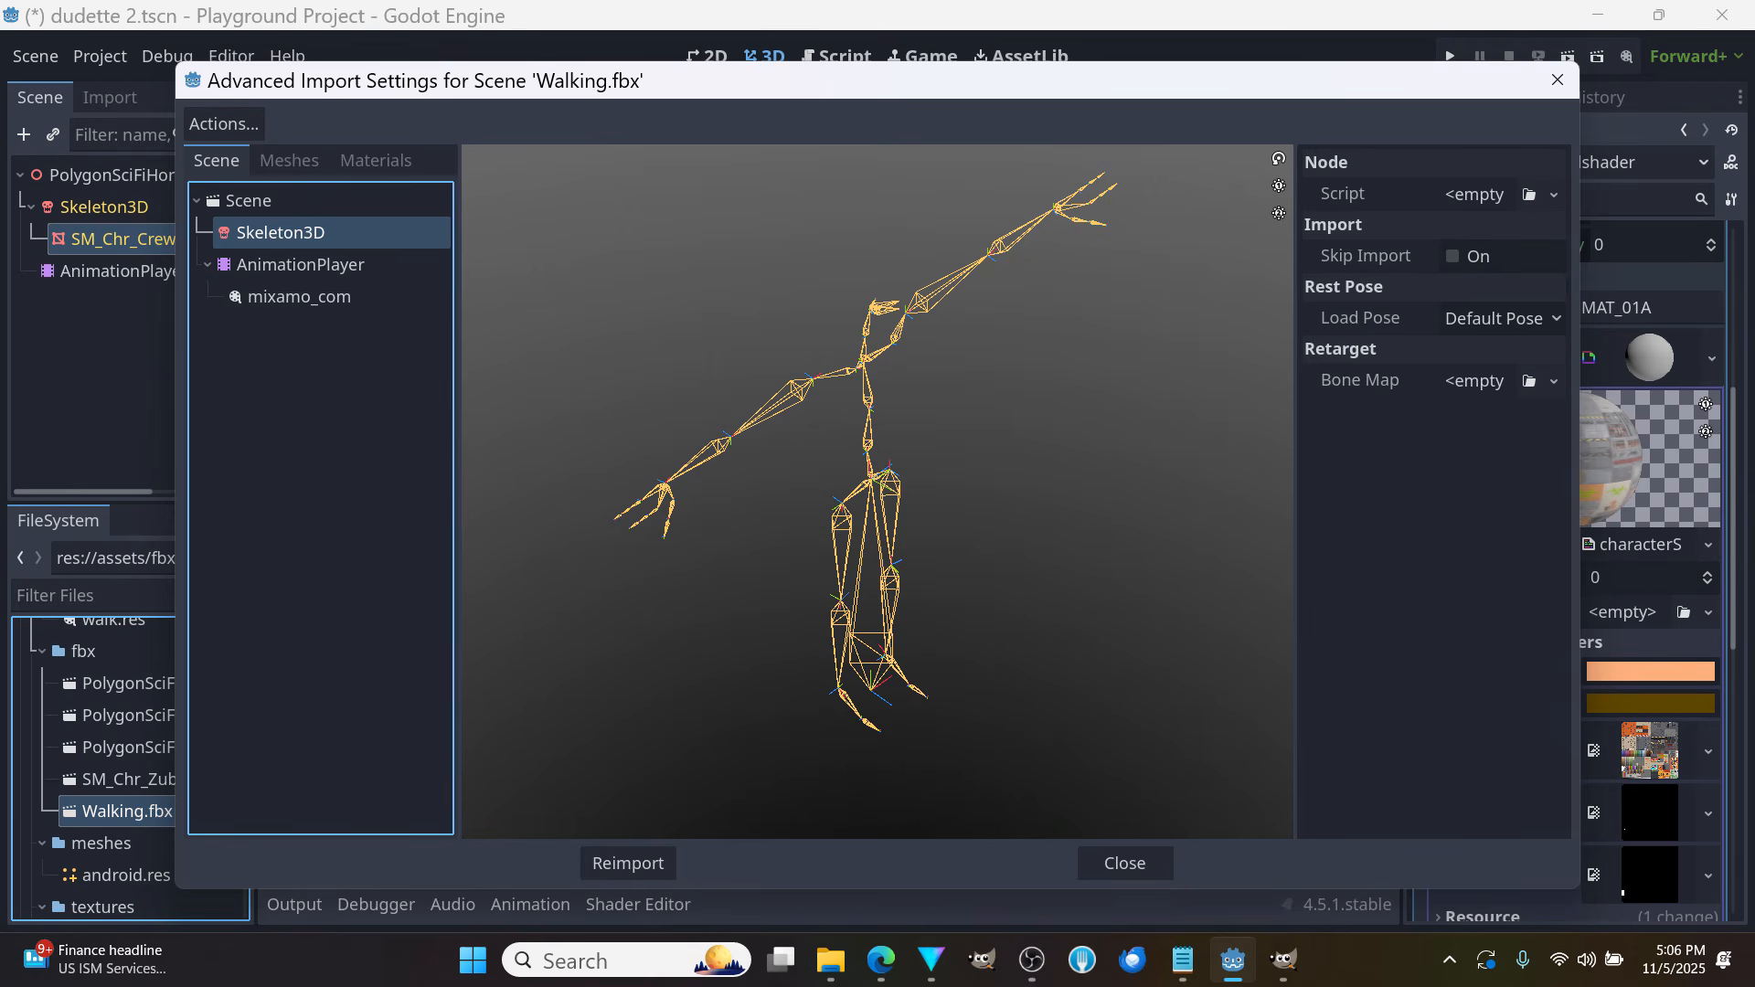
In Godot, select the mixamo_com animation in the advanced import settings of Walking.fbx
{"action": "left_click", "coordinate": [366, 297]}
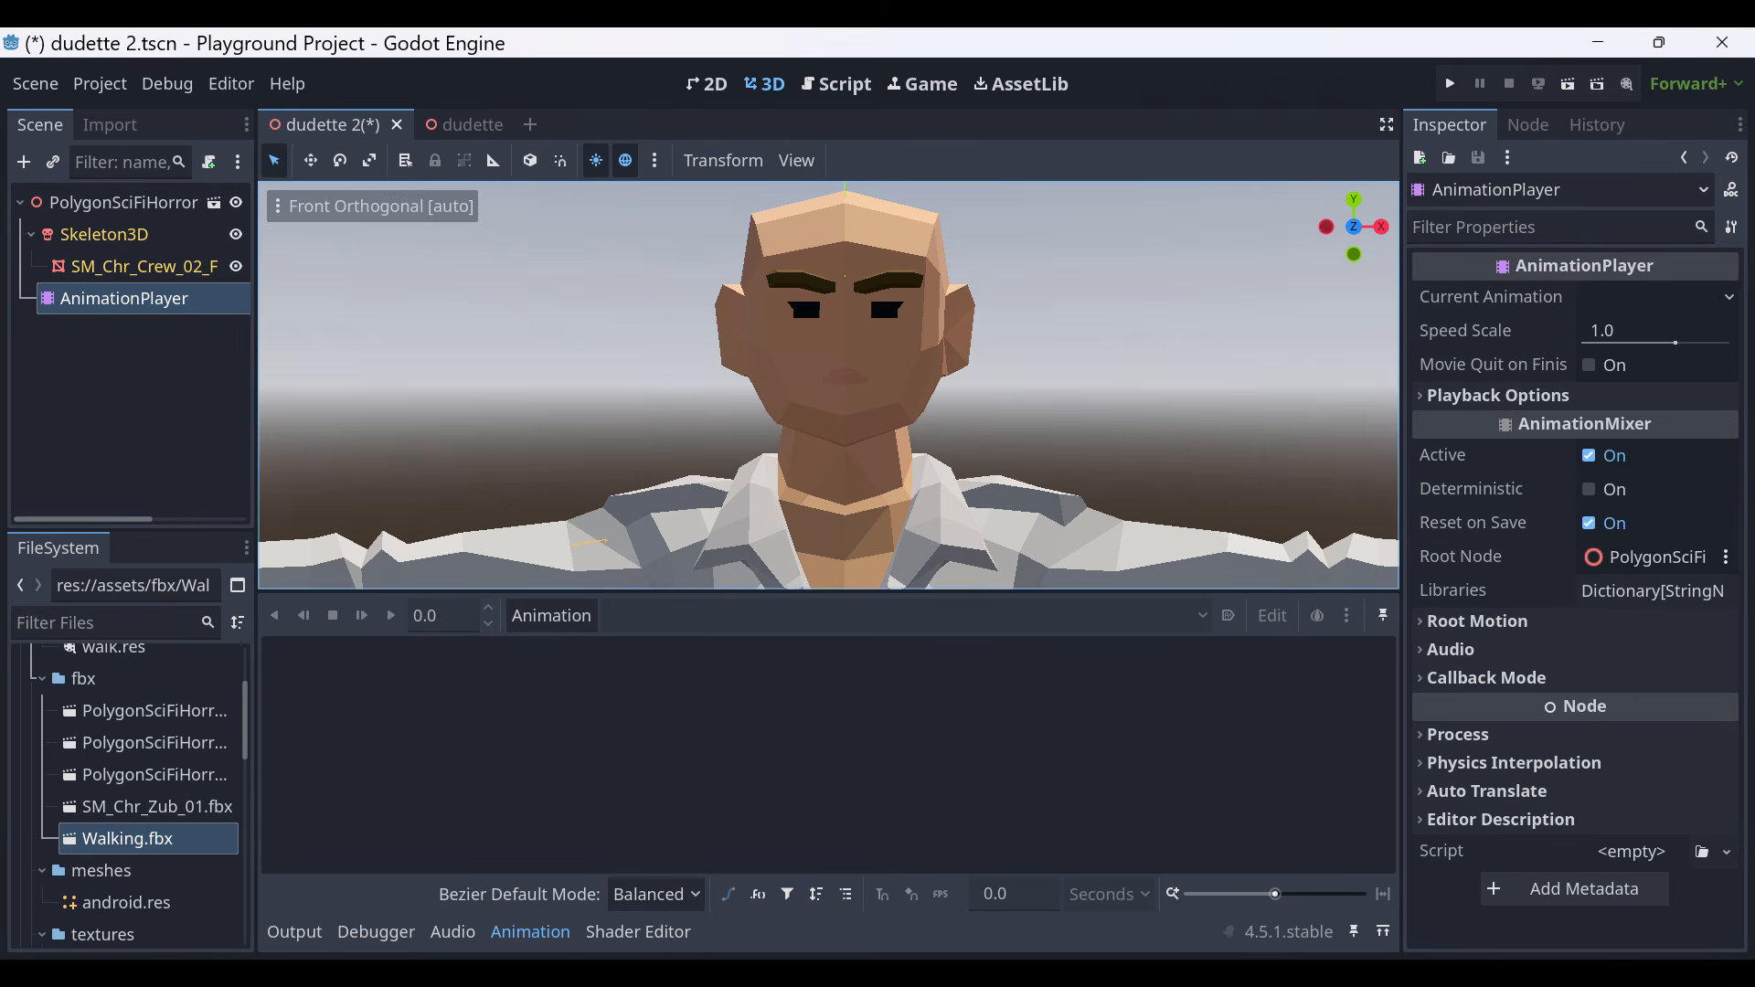
Create a new animation library named default for the AnimationPlayer
{"action": "left_click", "coordinate": [552, 617]}
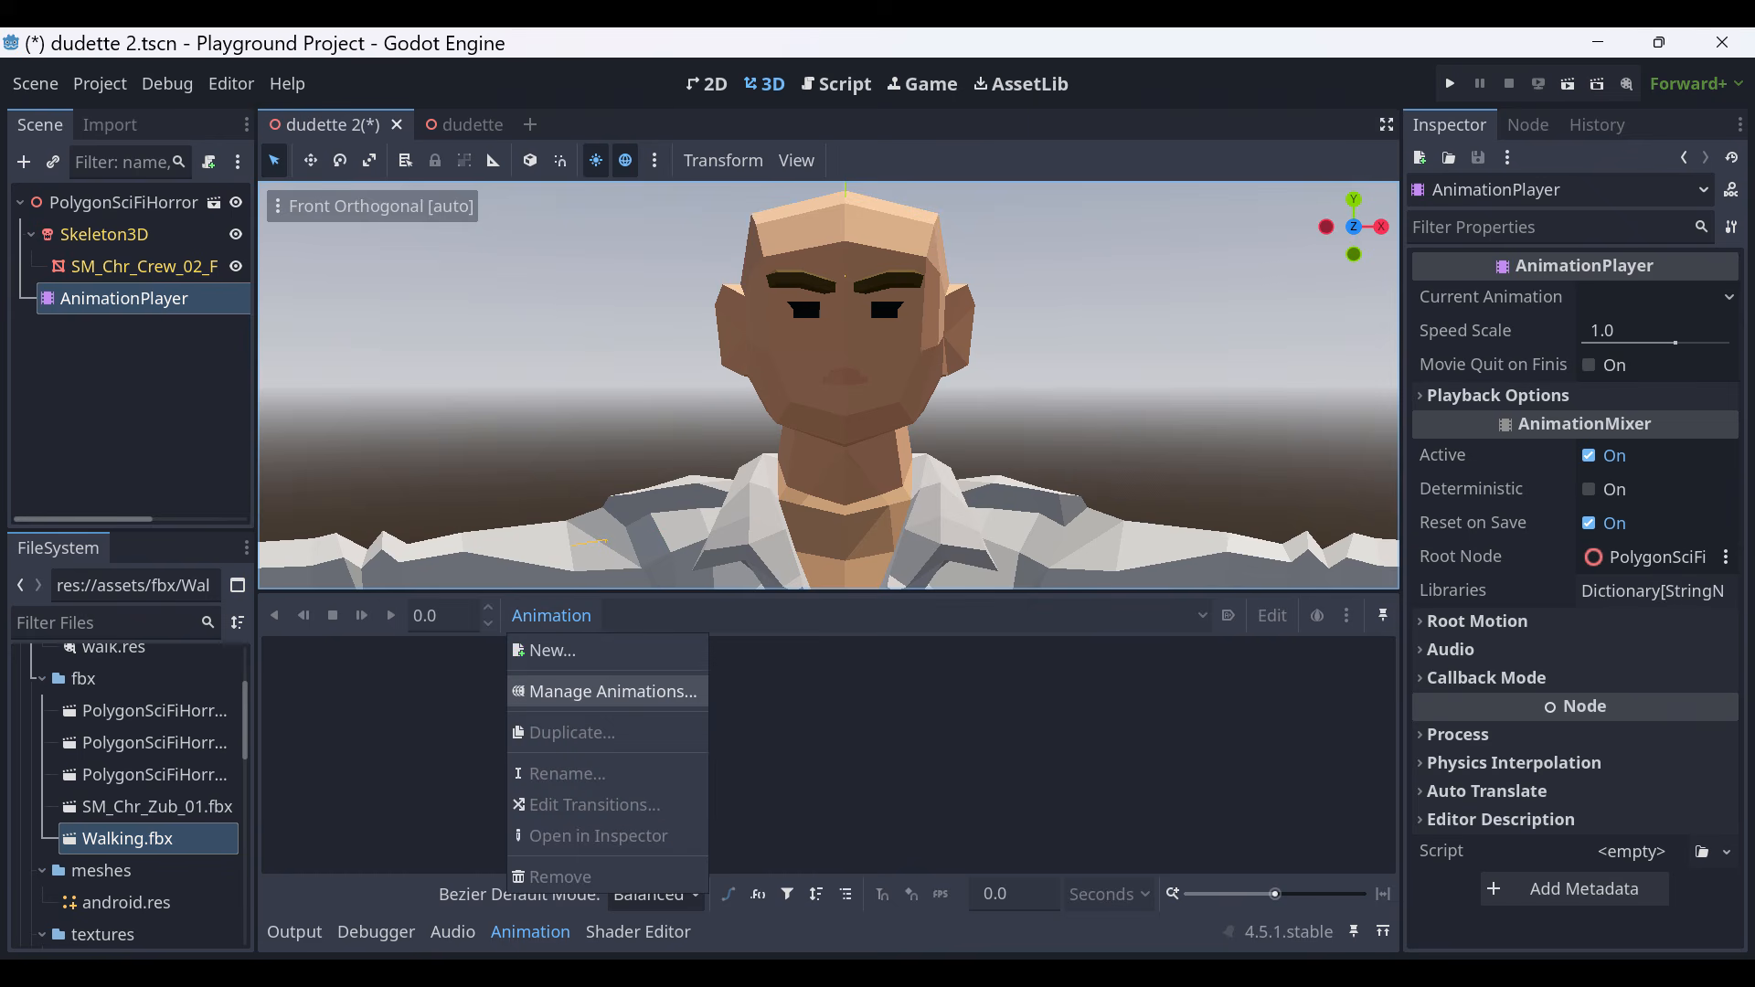
{"action": "left_click", "coordinate": [608, 692]}
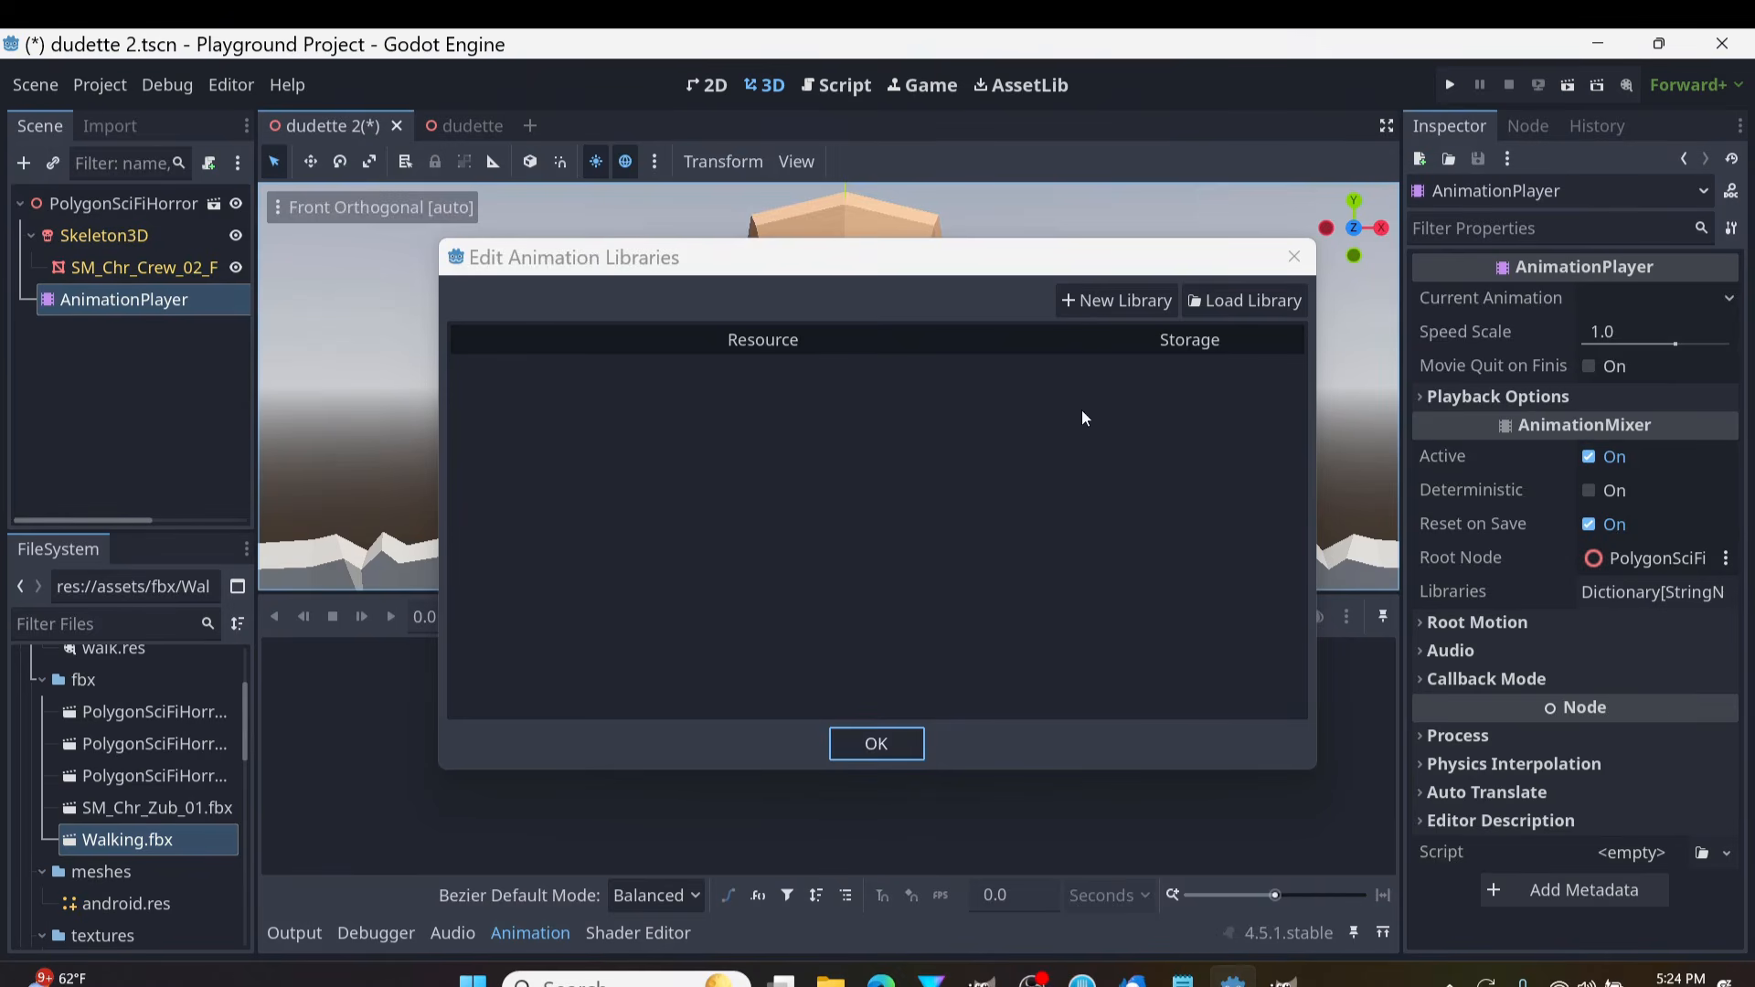
{"action": "left_click", "coordinate": [1110, 303]}
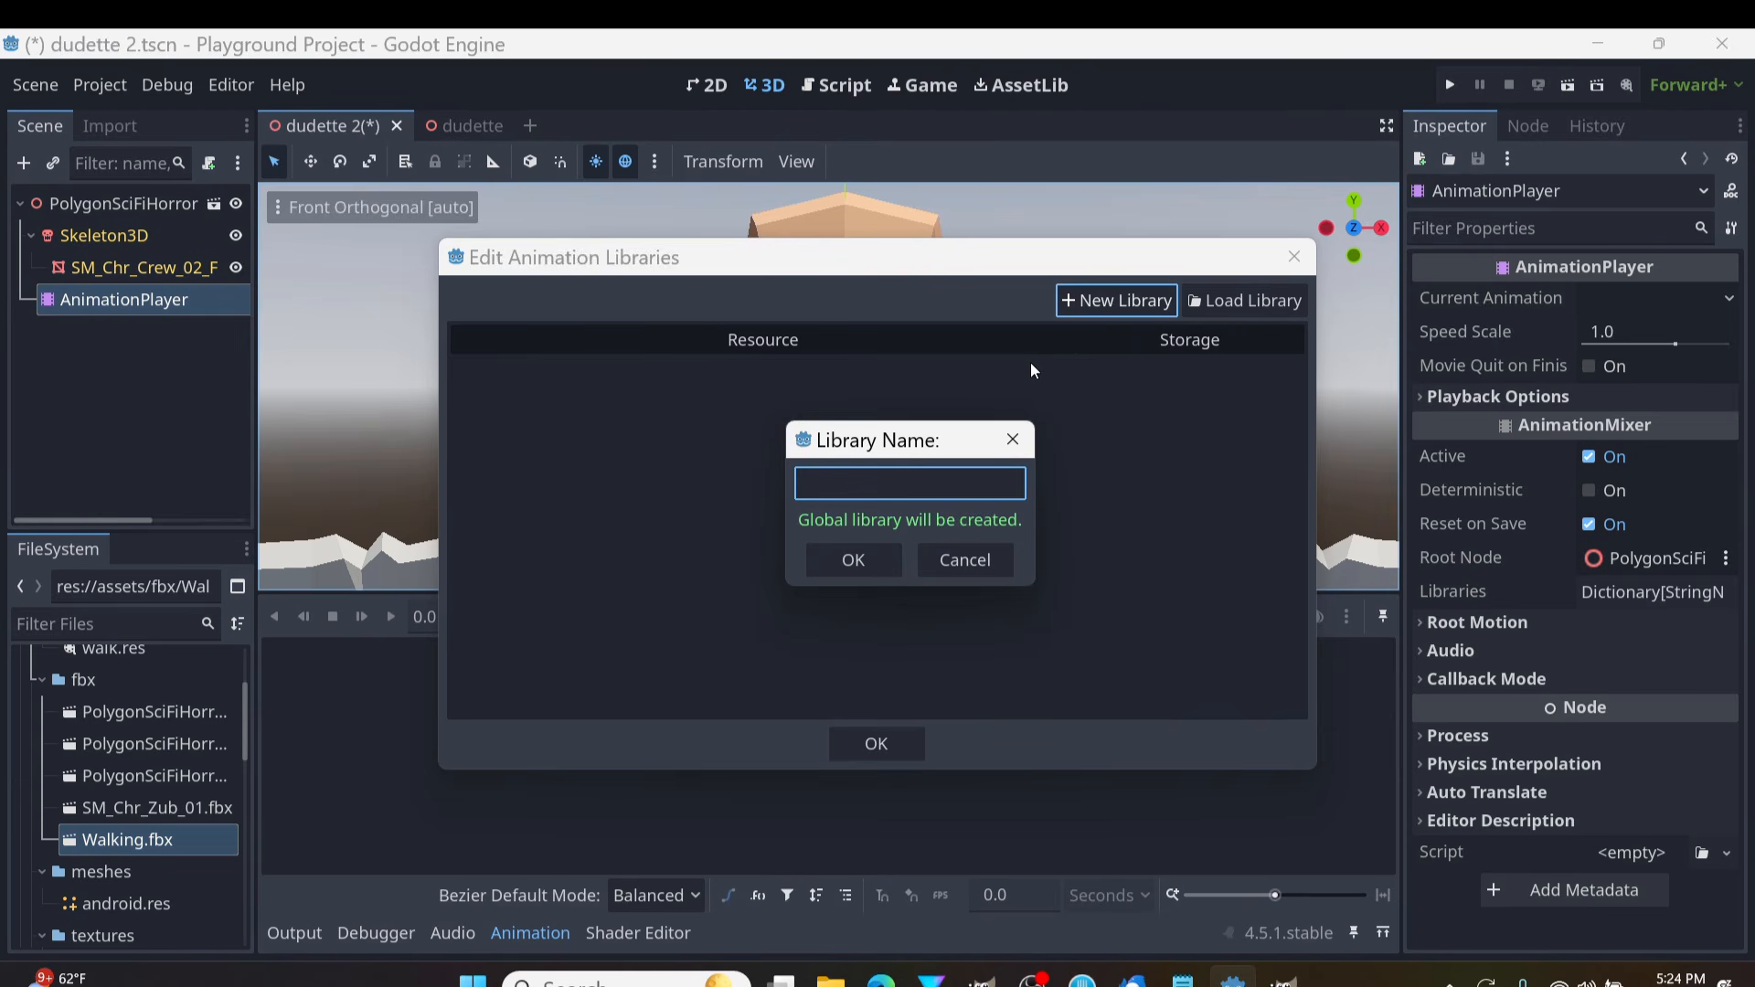
{"action": "type", "text": "default"}
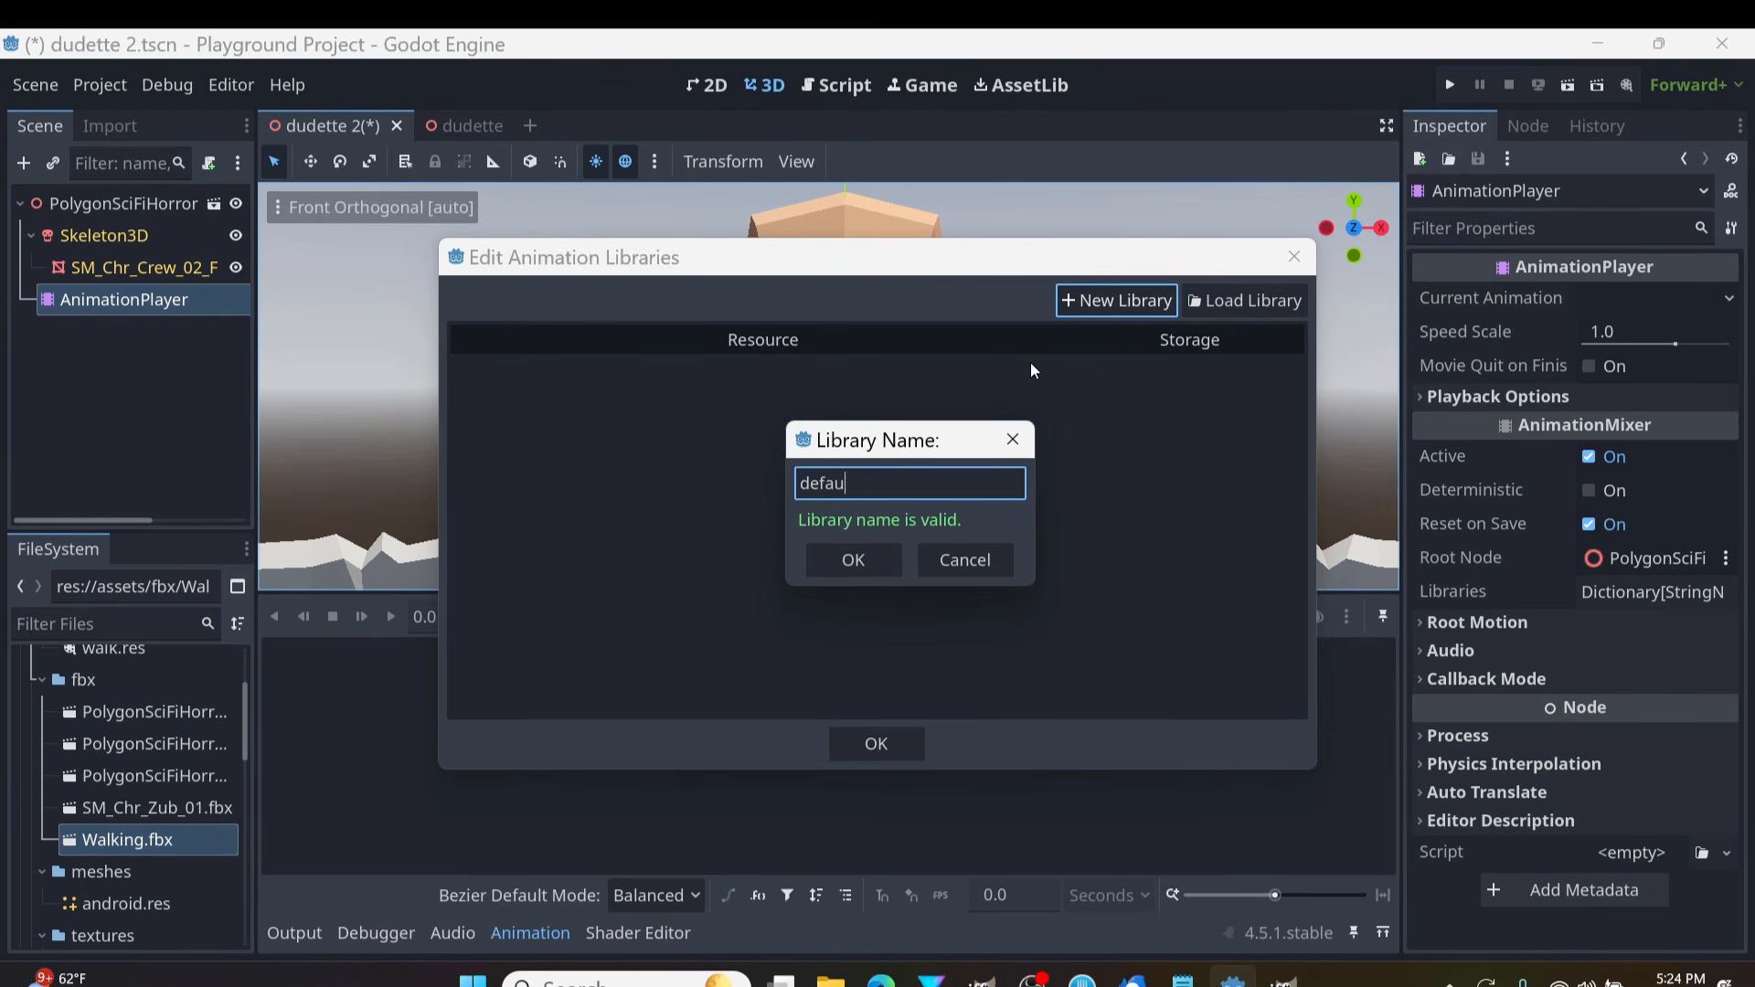
{"action": "left_click", "coordinate": [859, 569]}
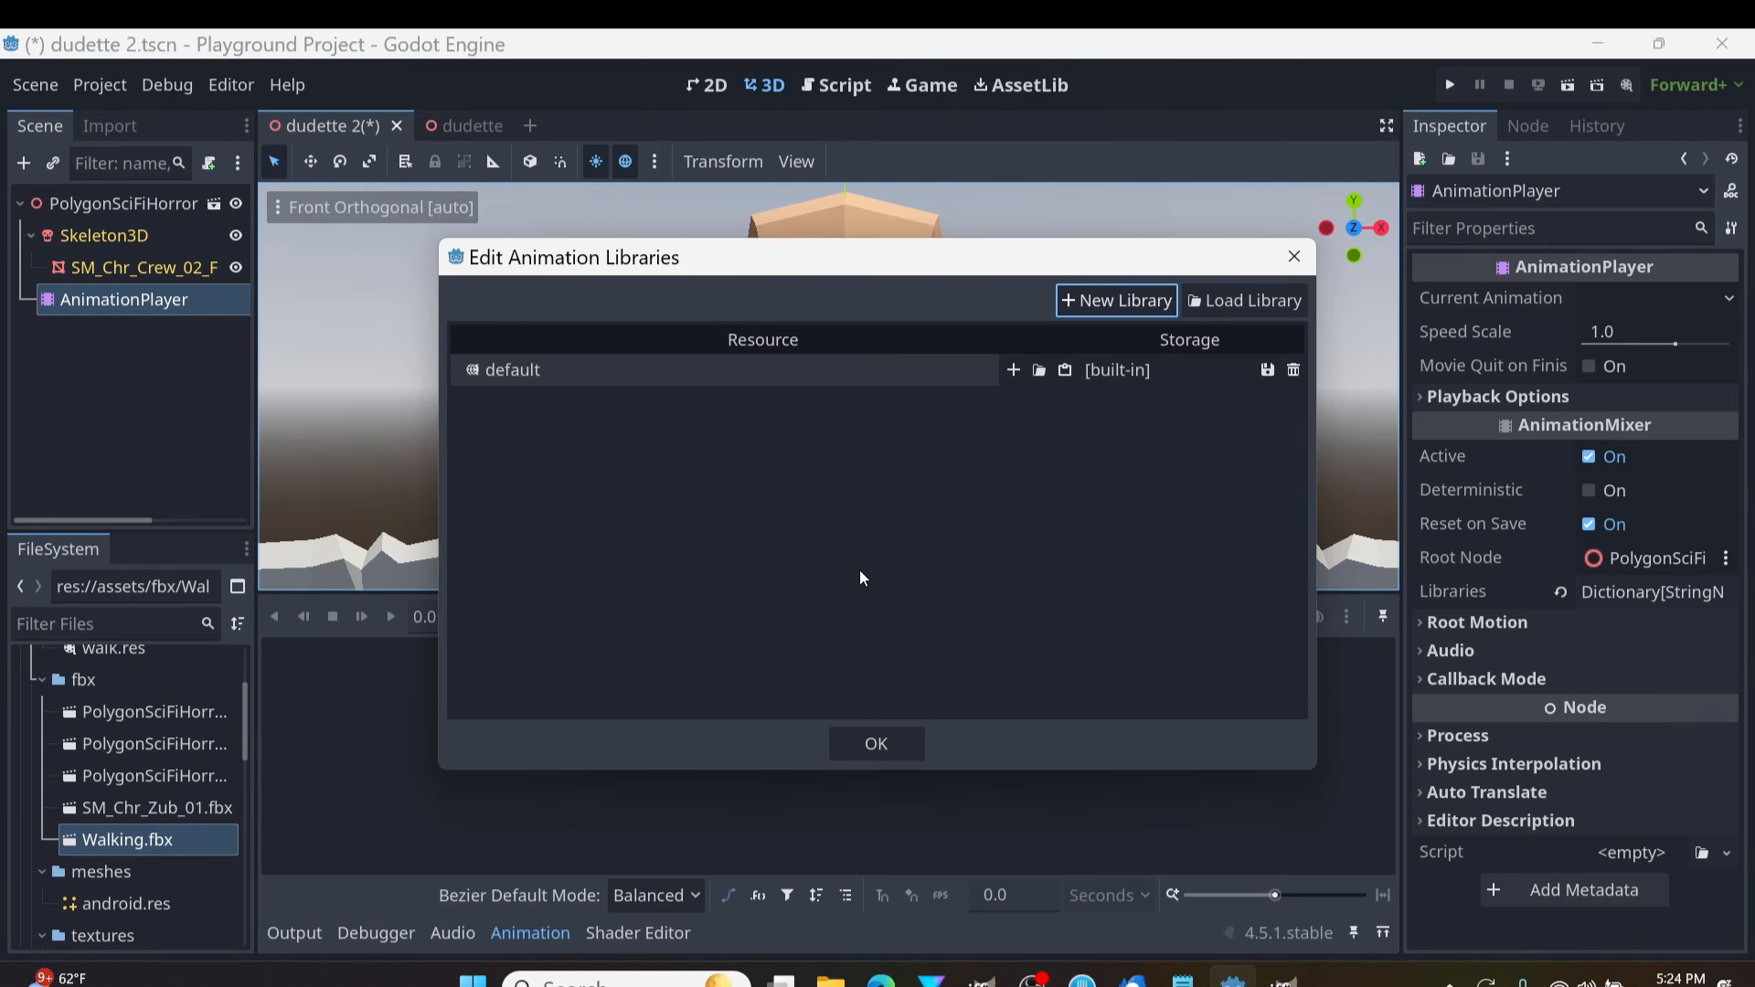
Load walk.res from res://assets/anim into the default library and play the walk animation from the start
{"action": "left_click", "coordinate": [1039, 372]}
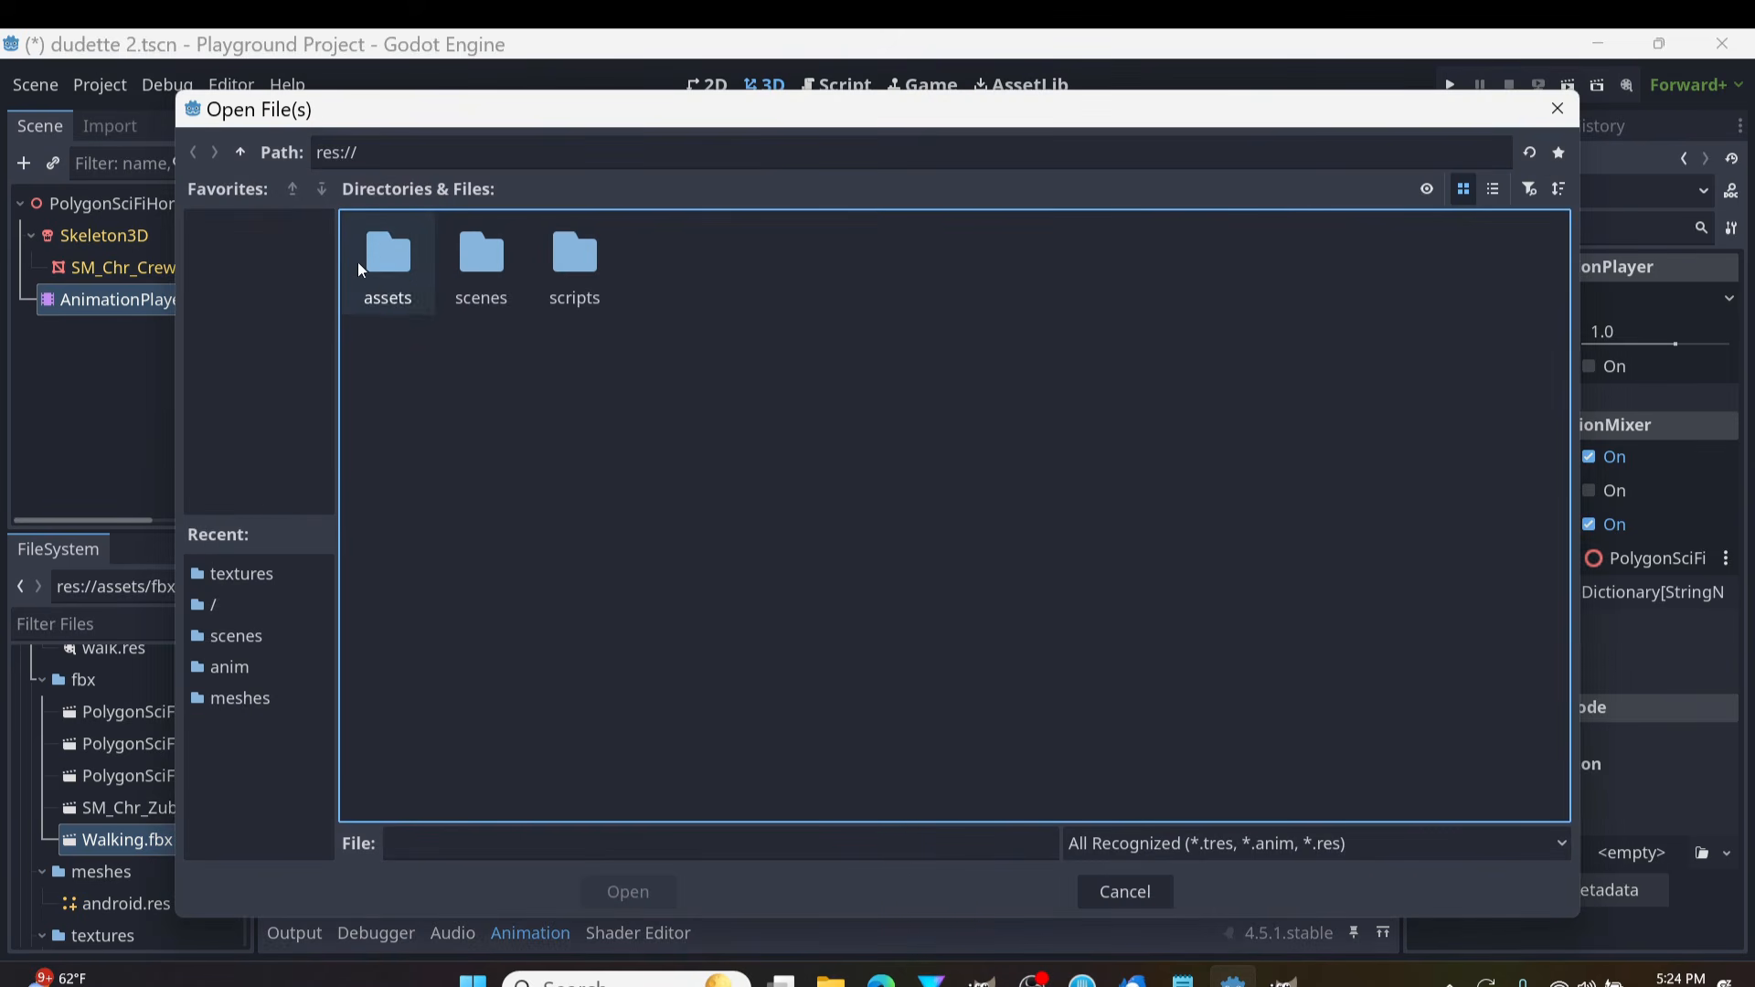
{"action": "double_click", "coordinate": [382, 276]}
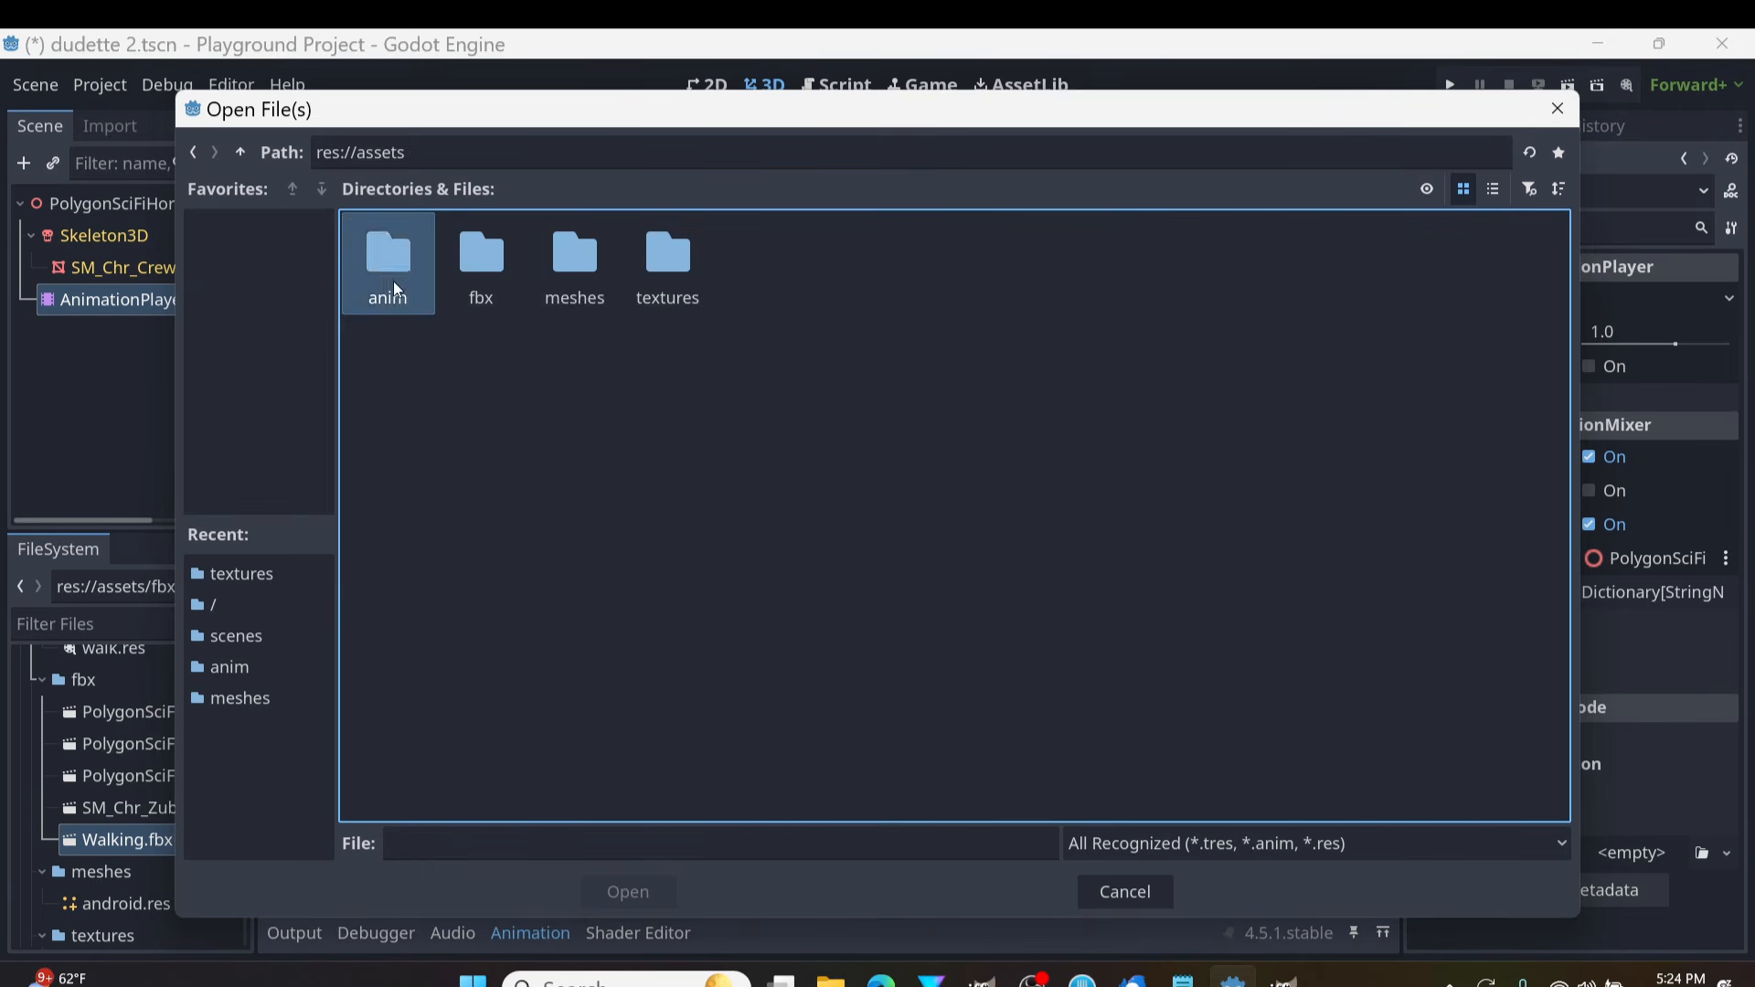
{"action": "double_click", "coordinate": [393, 282]}
{"action": "left_click", "coordinate": [393, 280]}
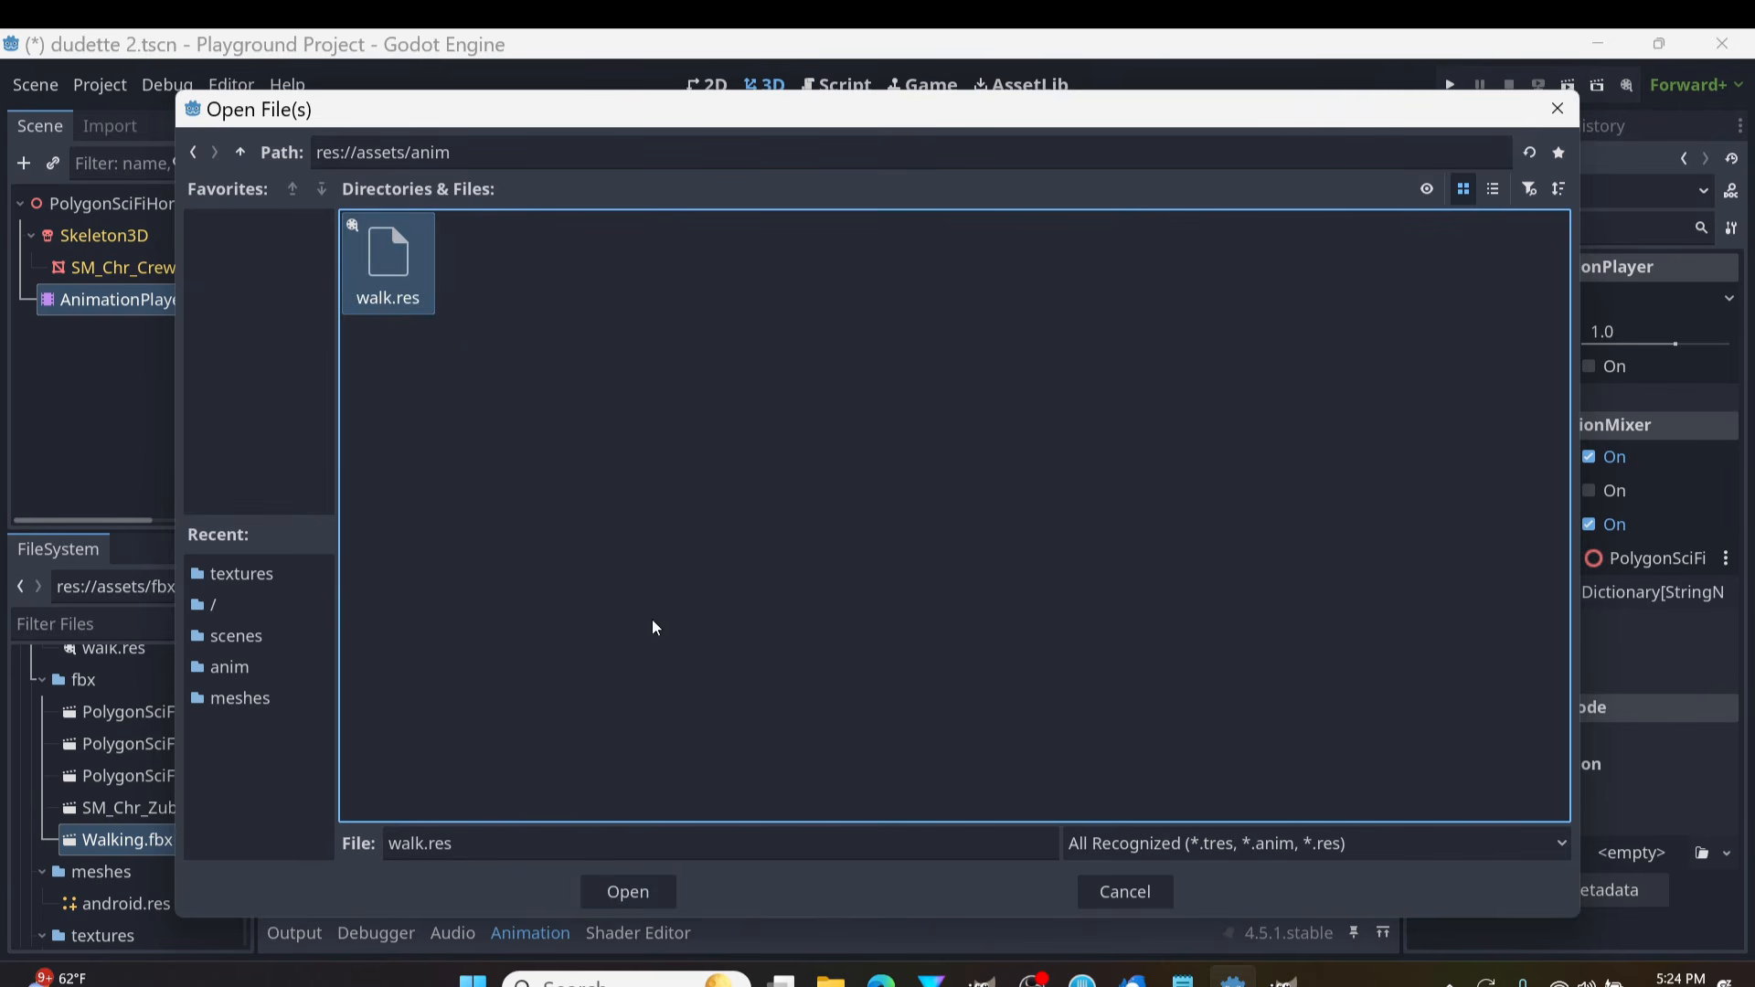
{"action": "left_click", "coordinate": [634, 886]}
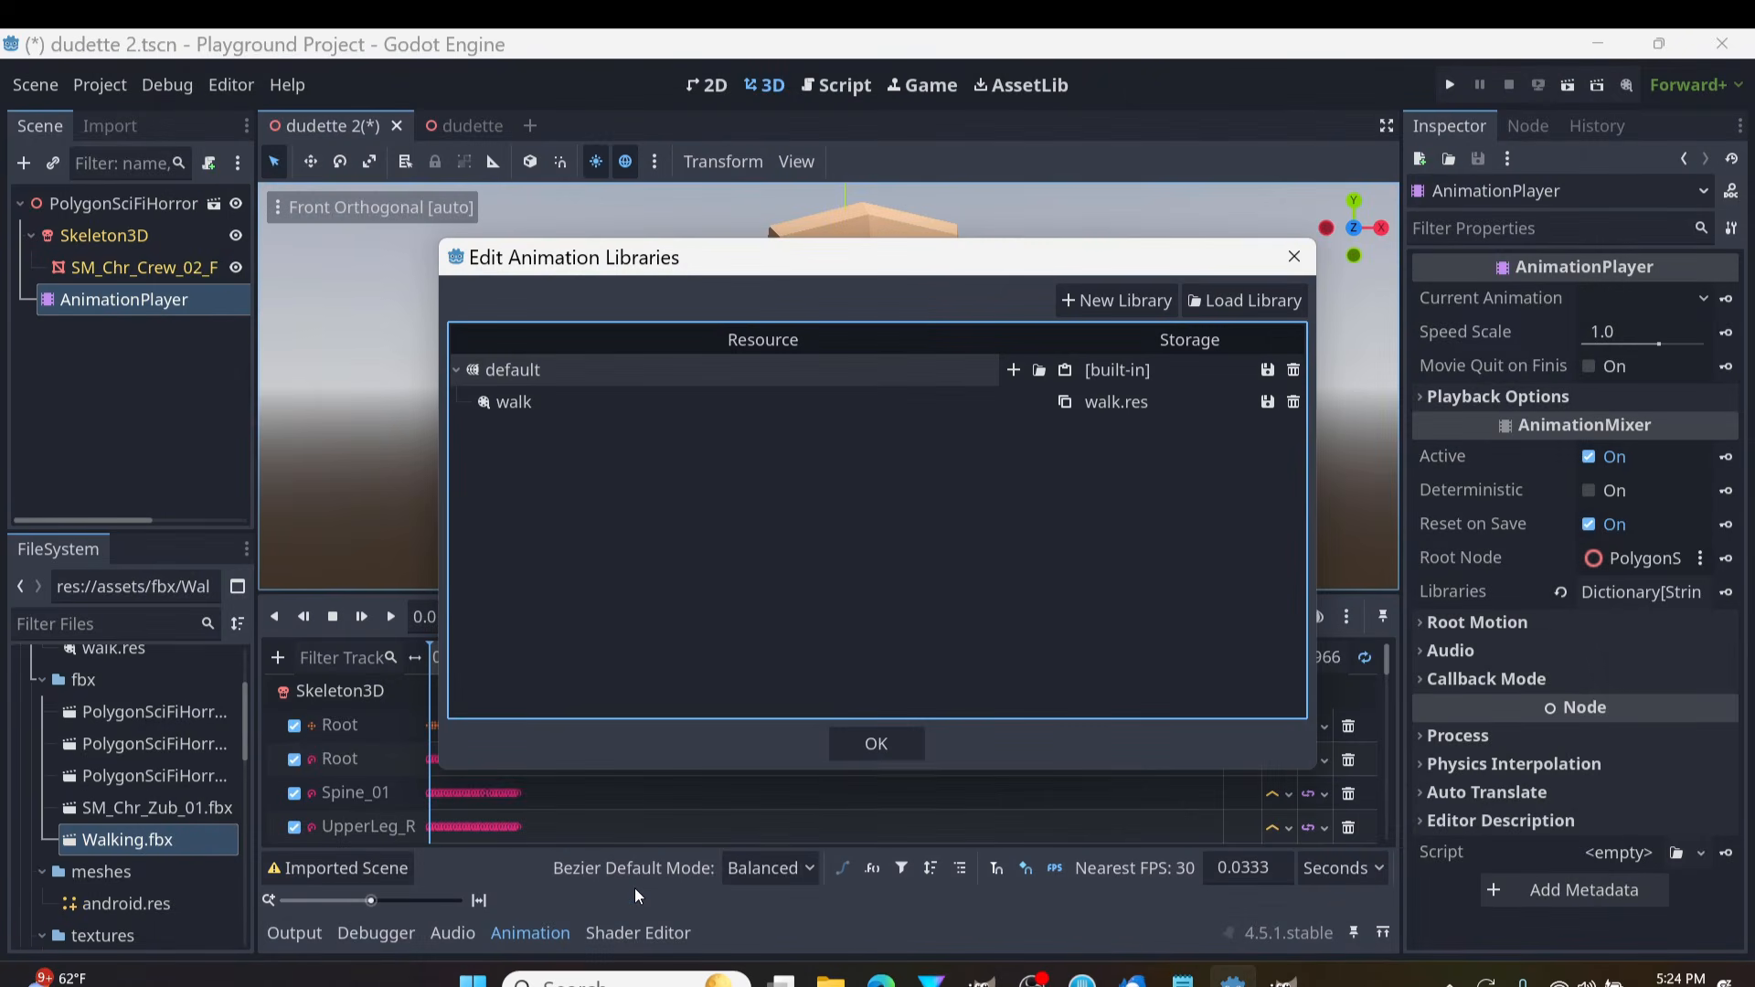
{"action": "left_click", "coordinate": [878, 744]}
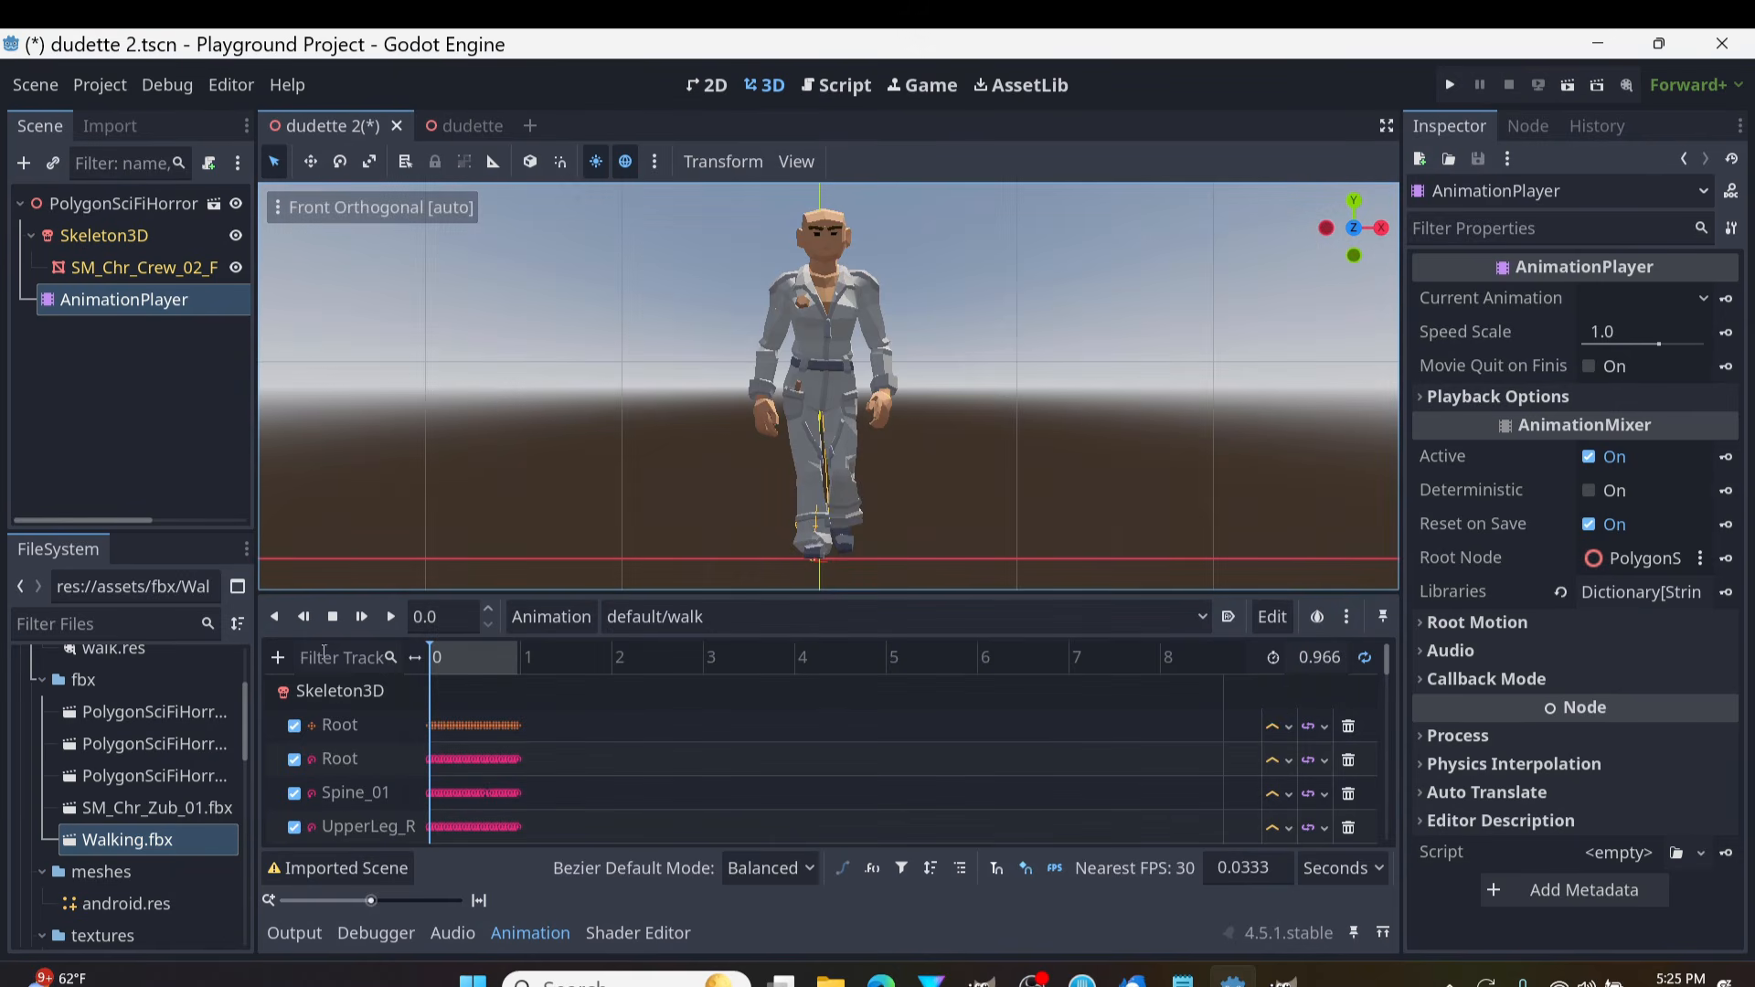
{"action": "left_click", "coordinate": [365, 622]}
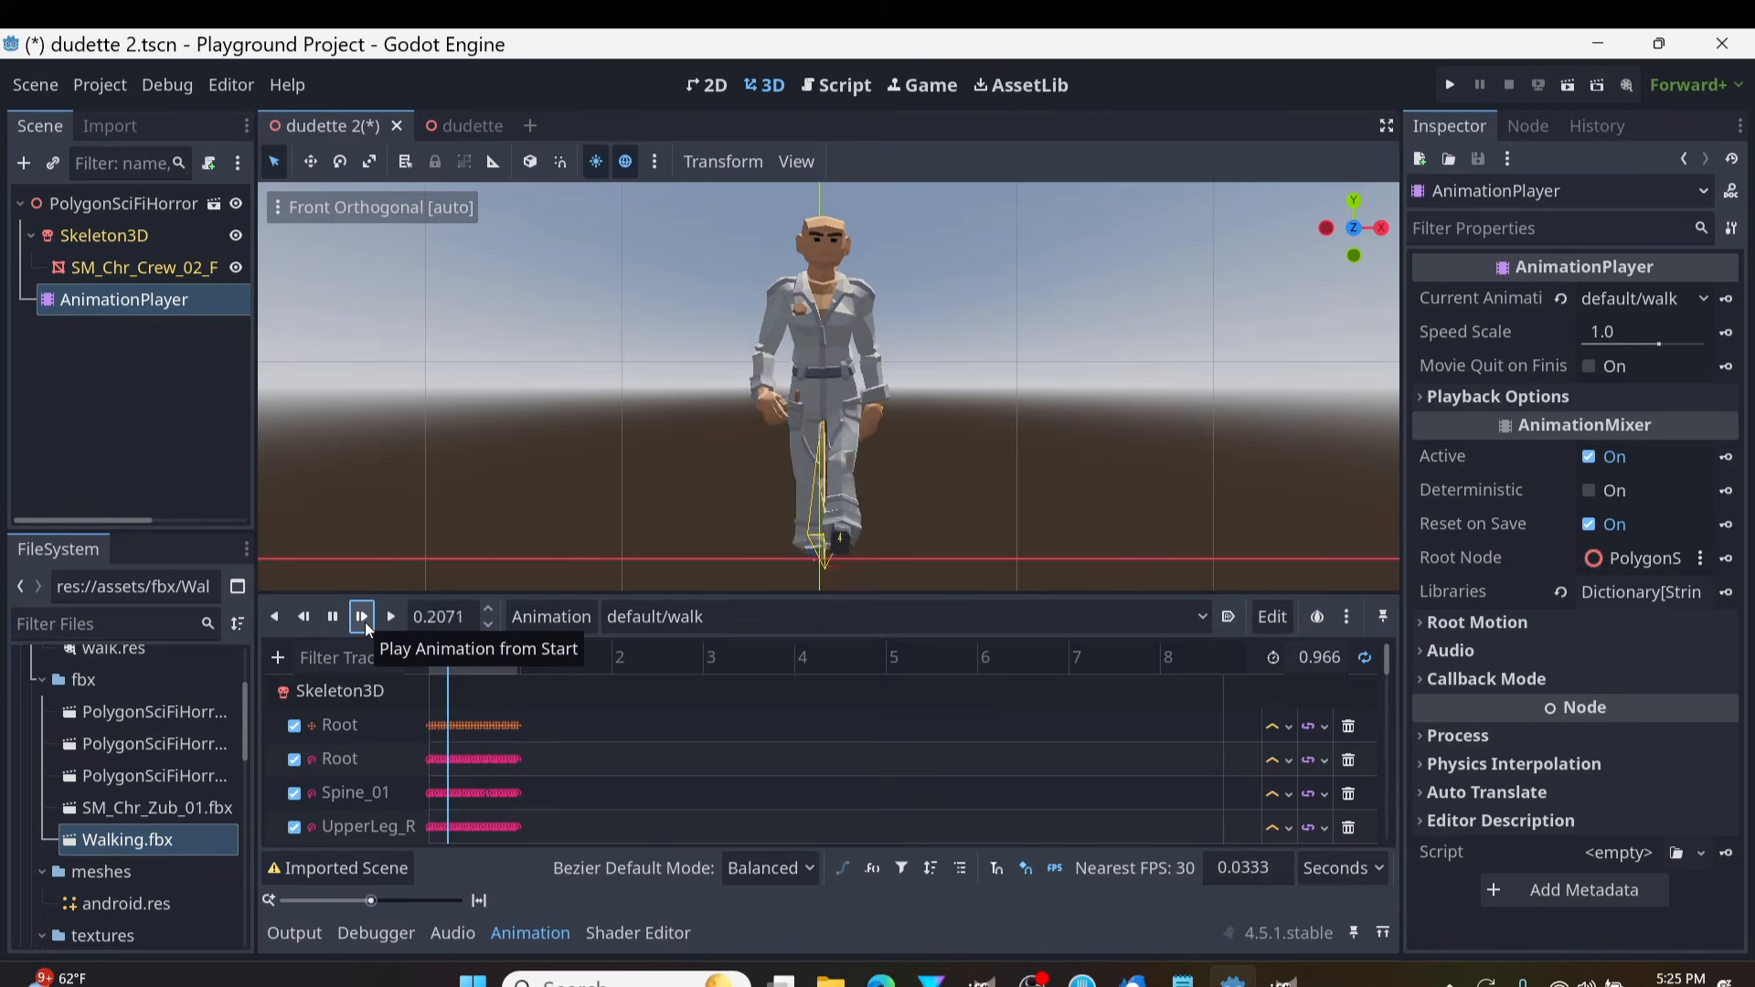